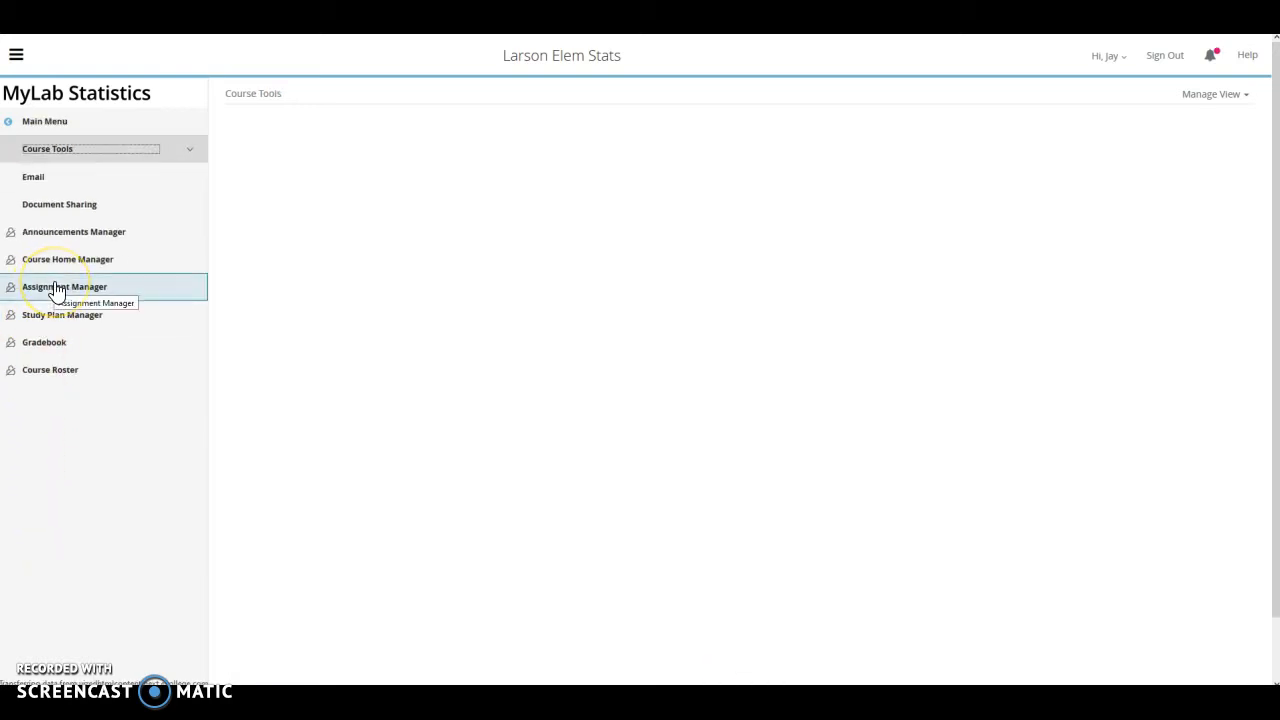
Start a new Test-category assignment for Larson Elem Stats from the Assignment Manager
click(55, 288)
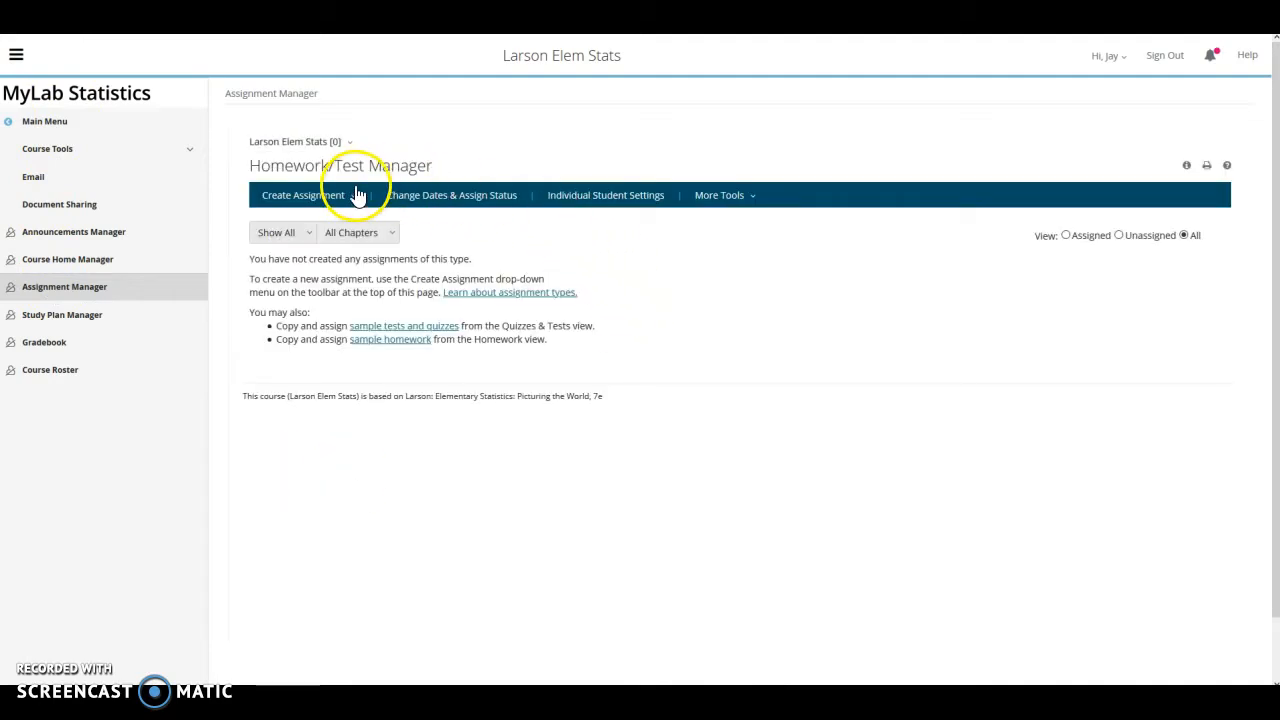
click(354, 204)
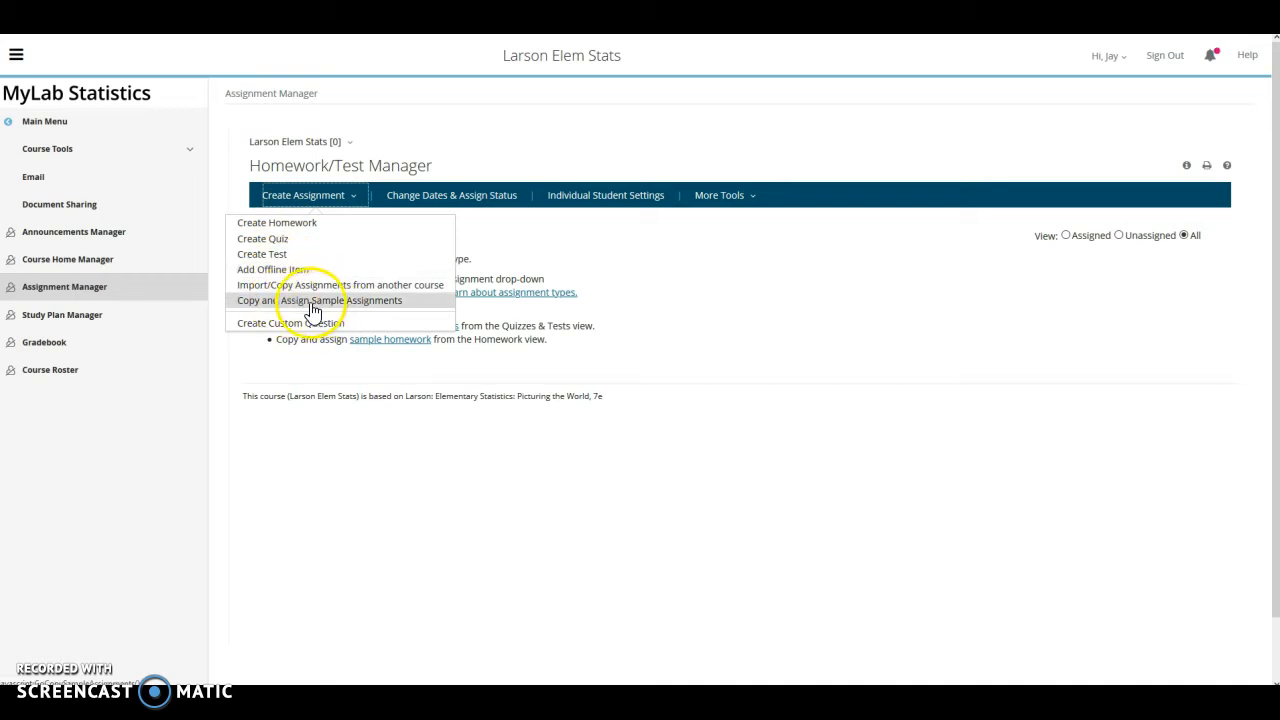
click(272, 258)
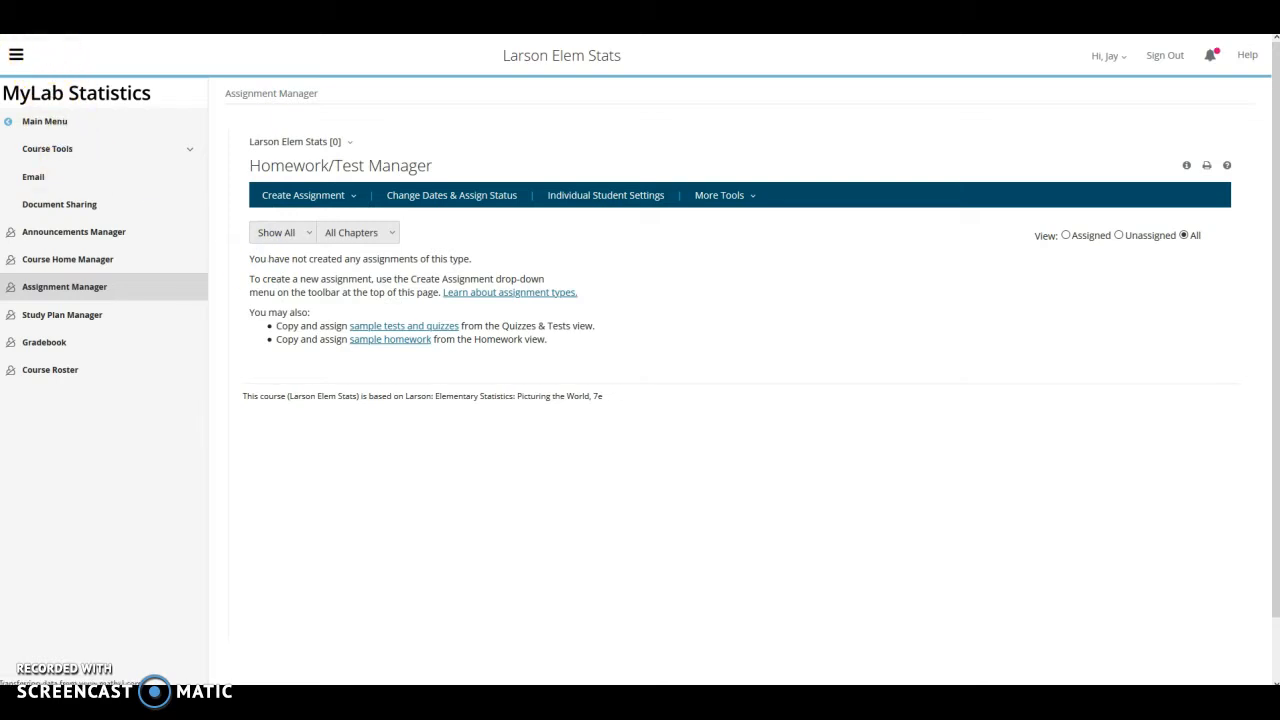
click(426, 281)
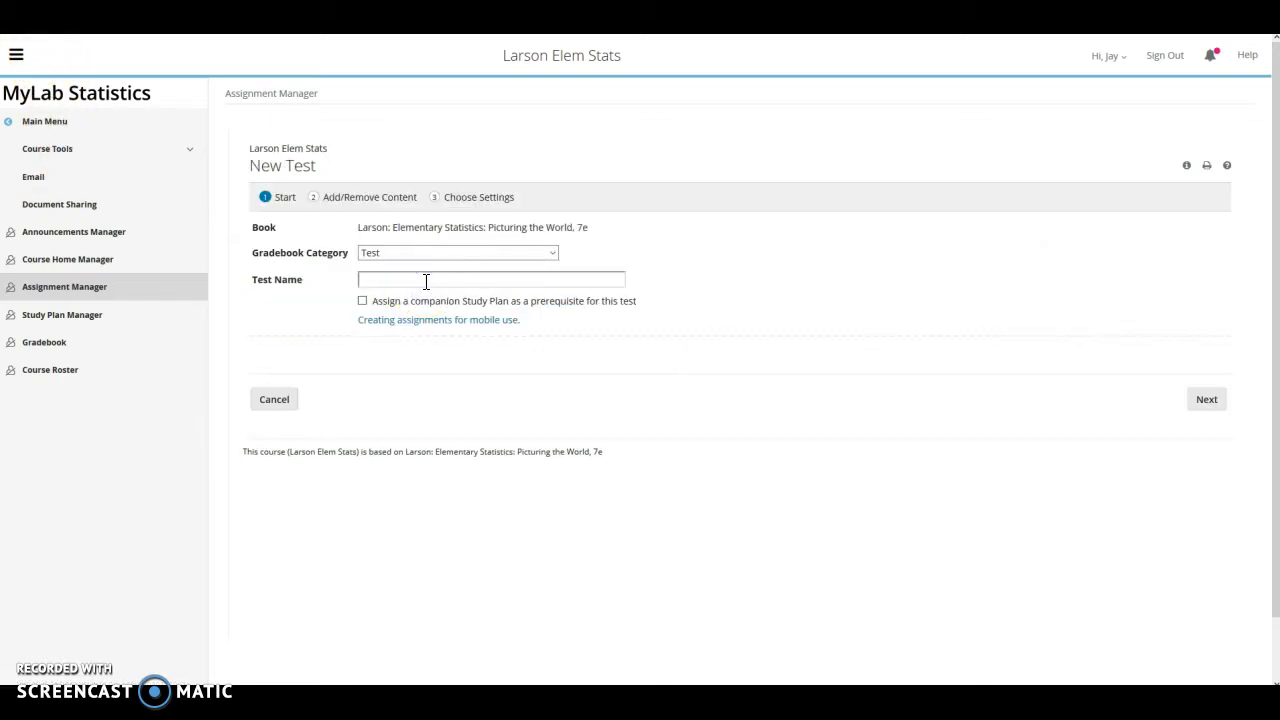
Enter 'Exam 1 Online' as the test name
text(Exam 1 Online)
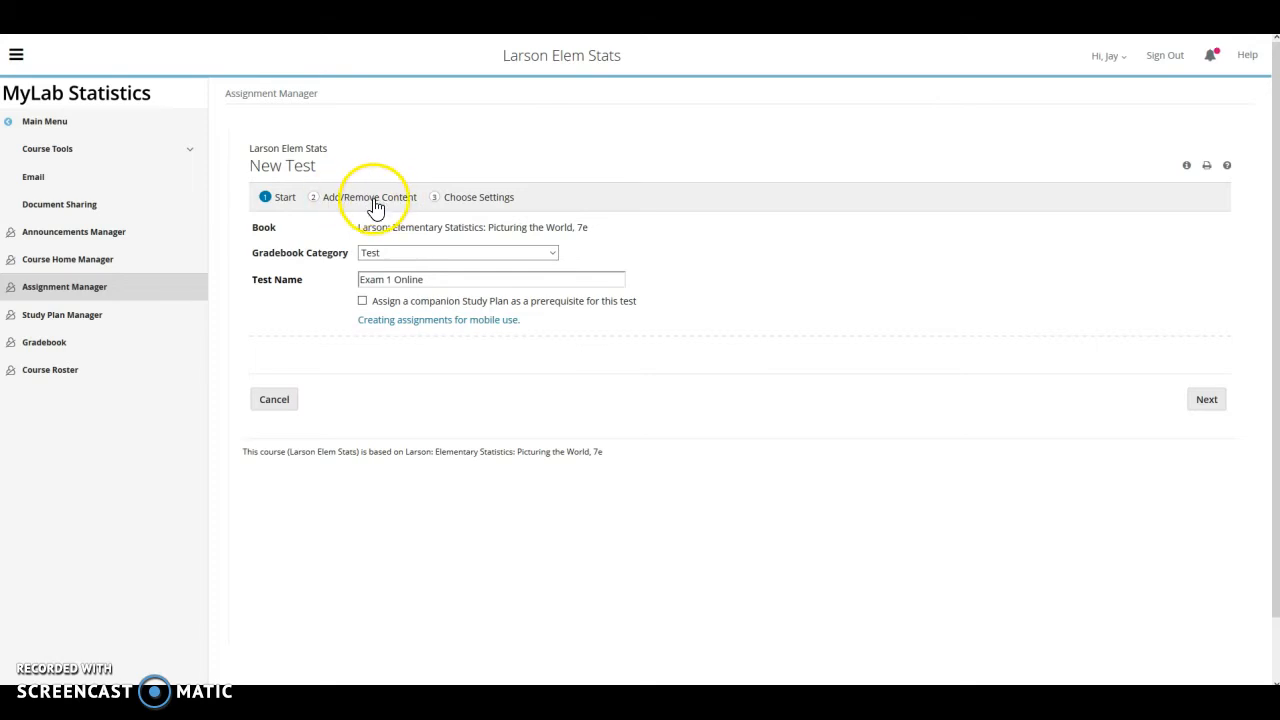
Add questions 5.1.2–5.1.4 from Chapter 5, Normal Probability Distributions
click(376, 204)
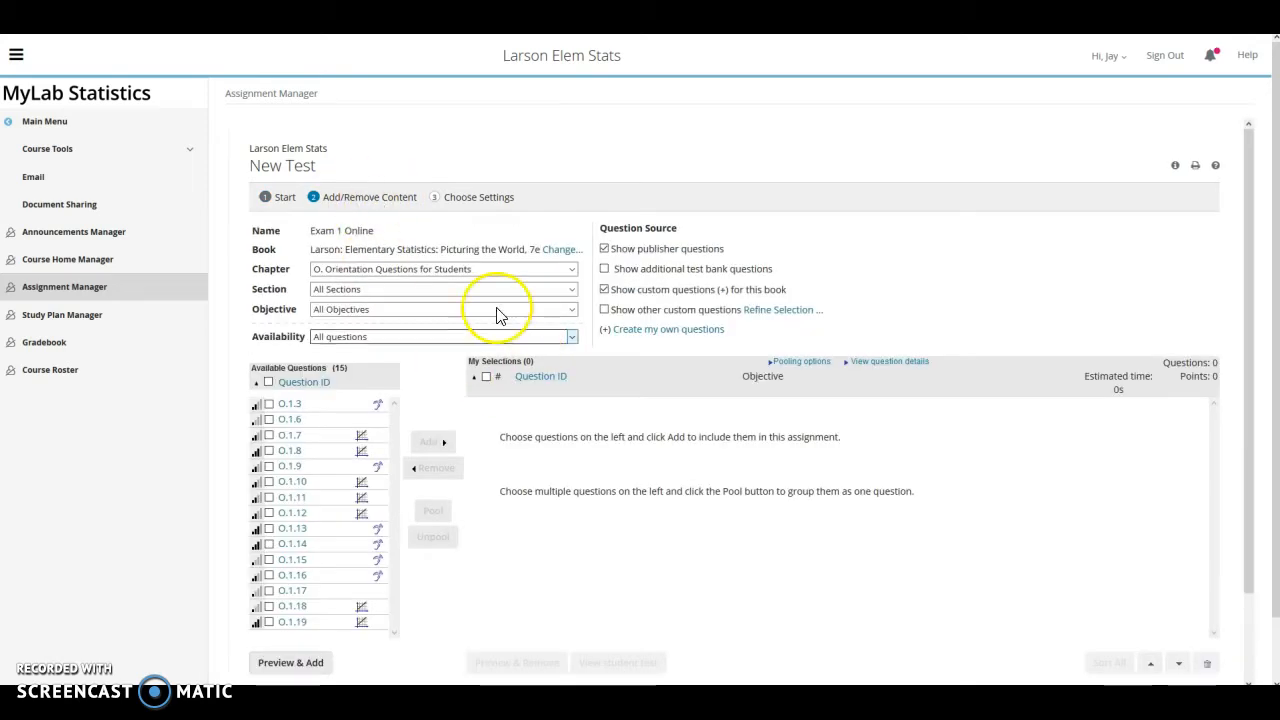
click(570, 270)
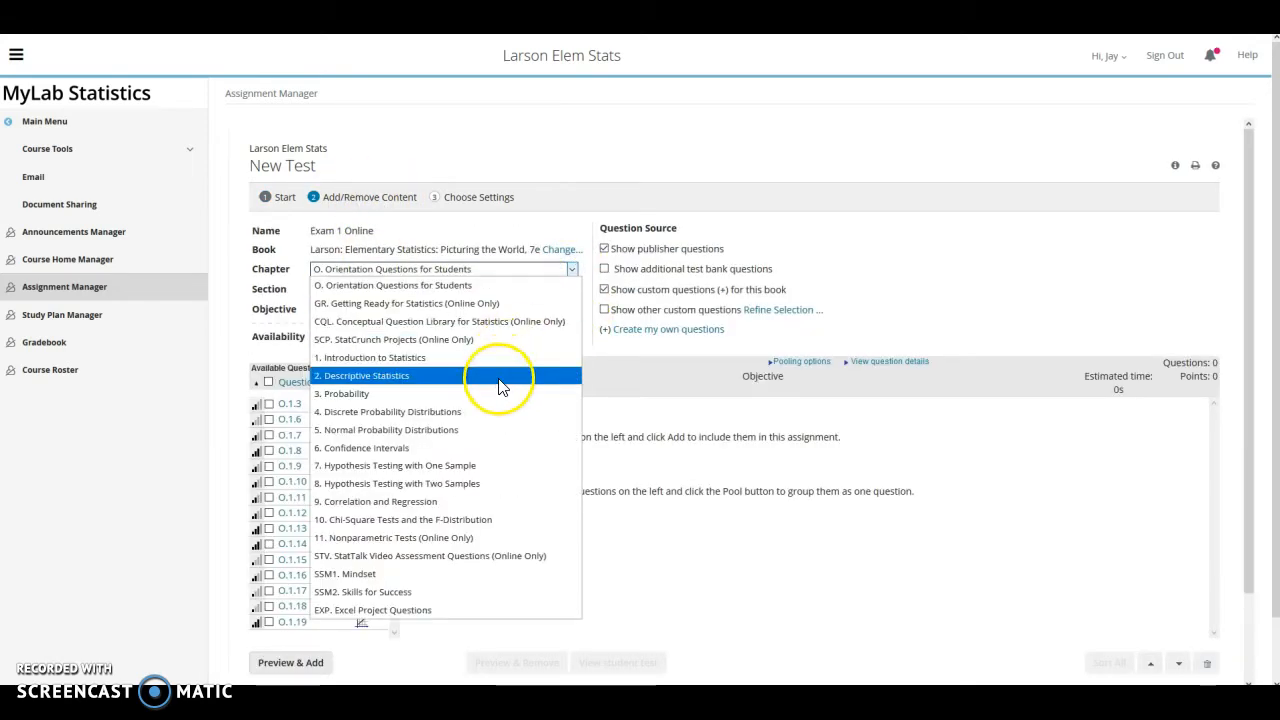
click(490, 430)
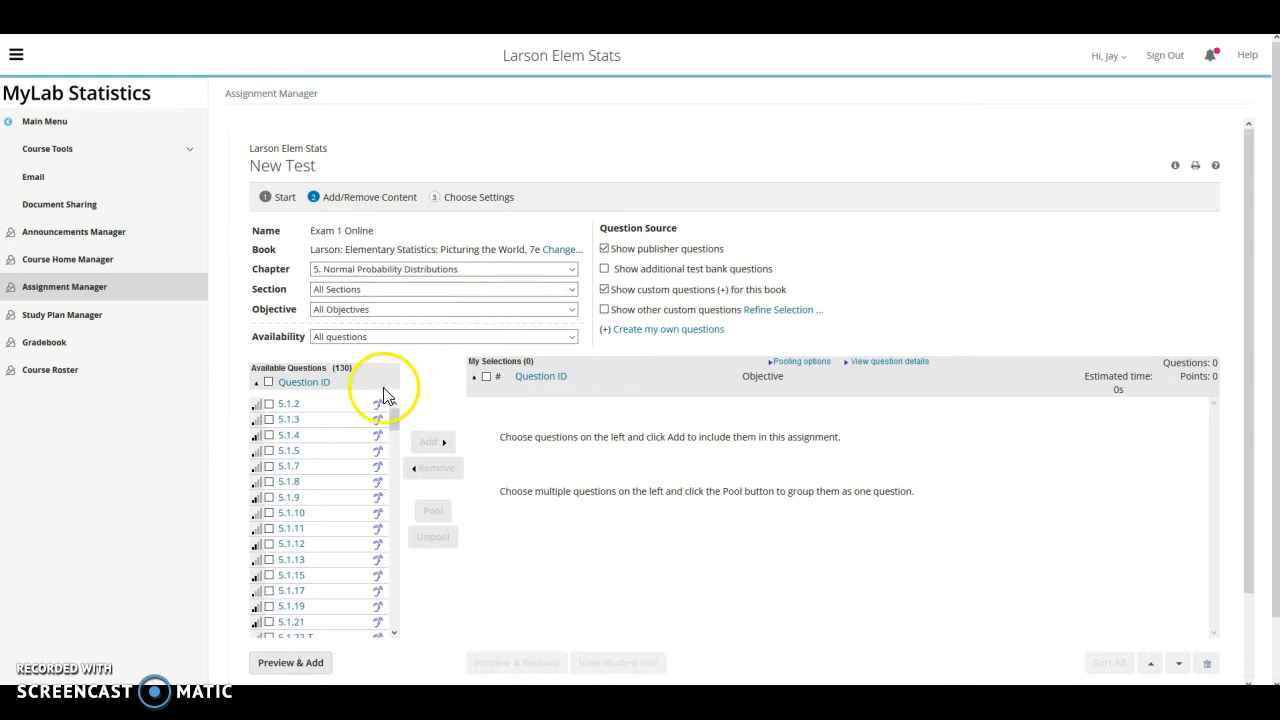
click(268, 435)
click(428, 441)
click(268, 452)
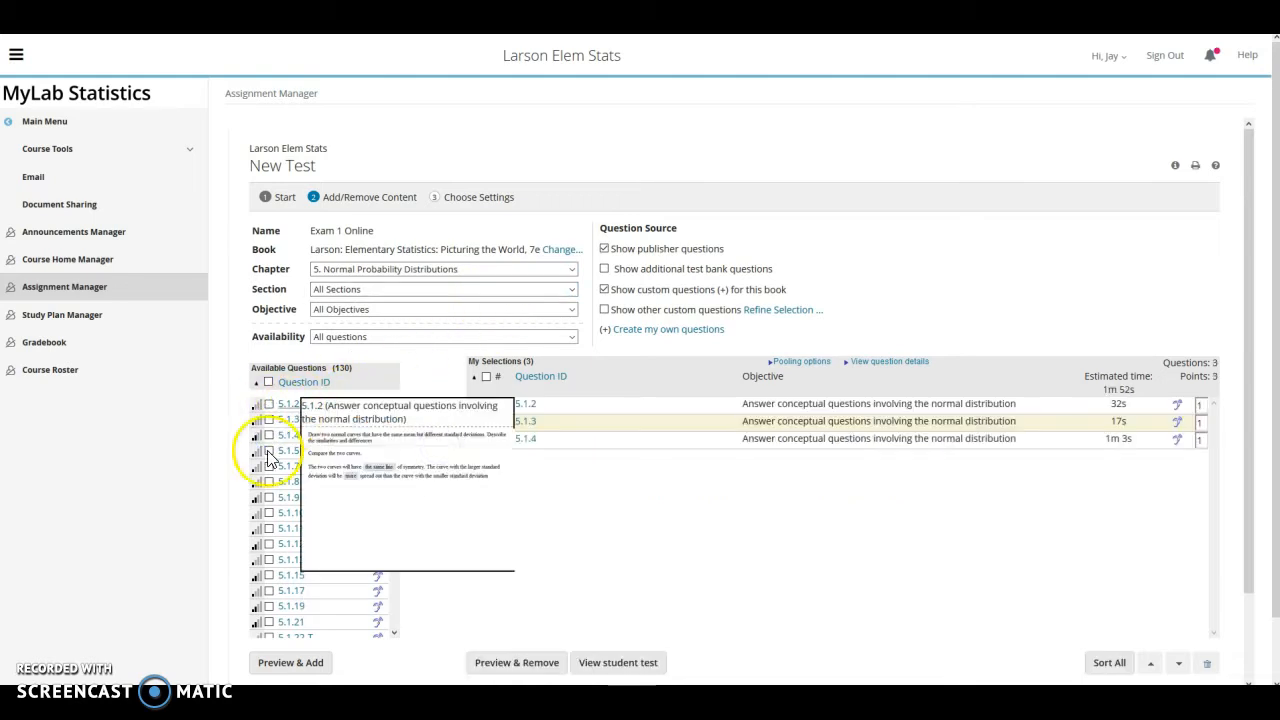
Add questions 5.1.12, 5.1.13 and 5.1.15 to the test as well
scroll(340, 568, down, 2)
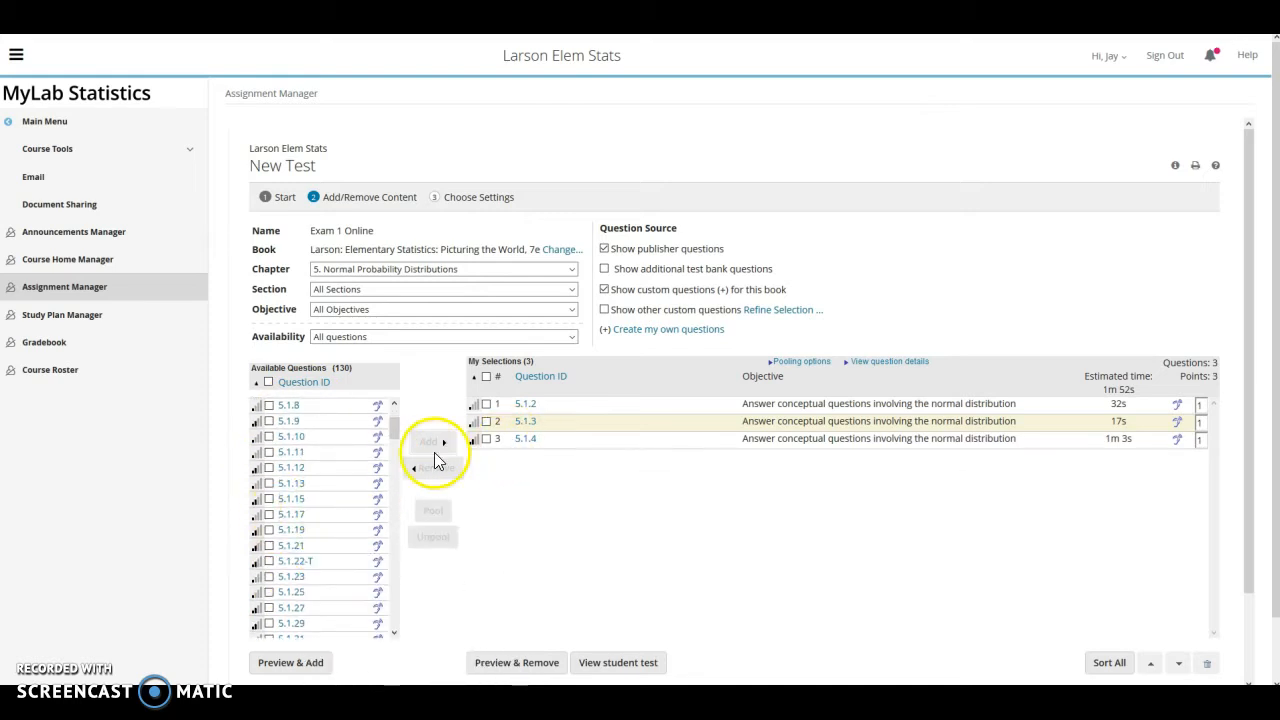
click(268, 498)
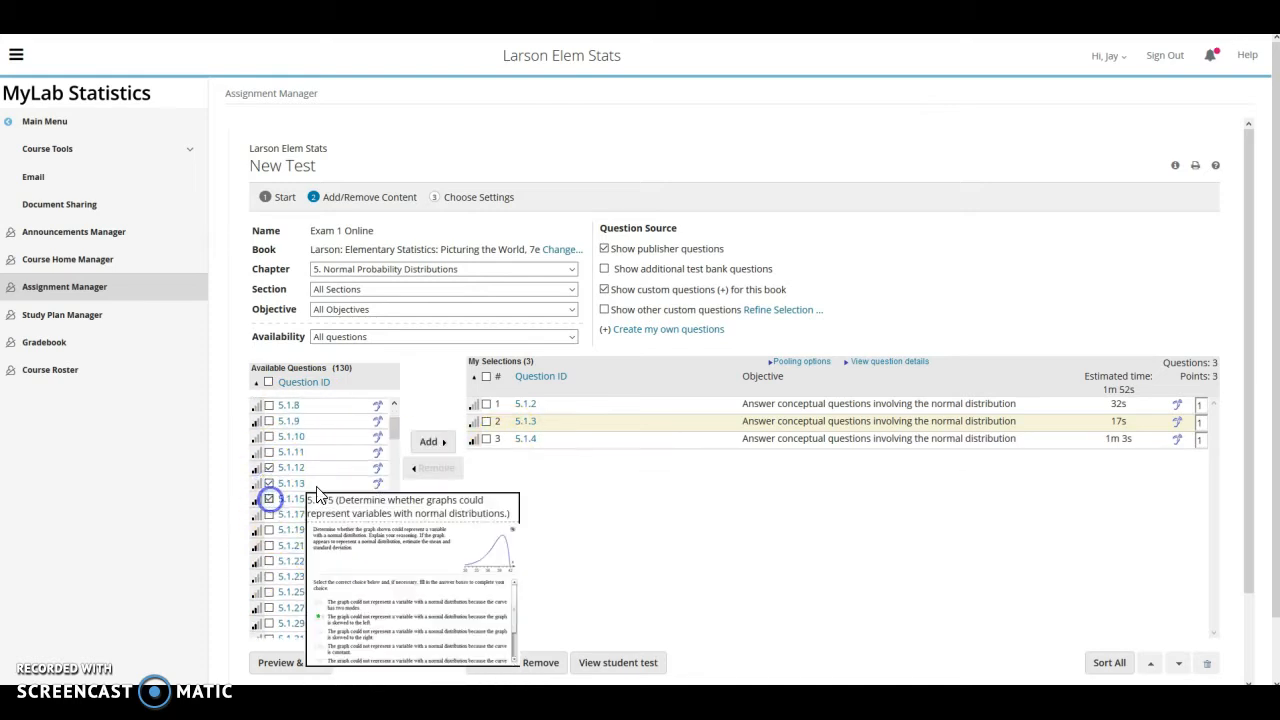
click(430, 441)
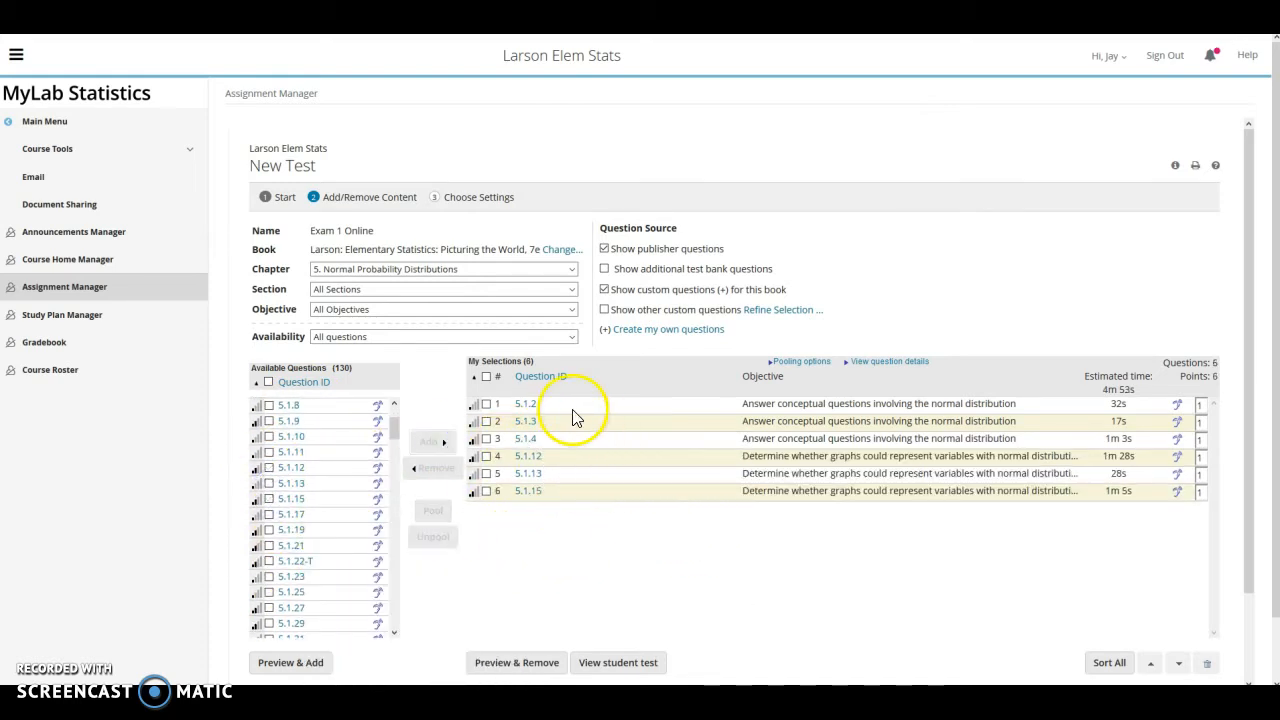
mouse_move(520, 412)
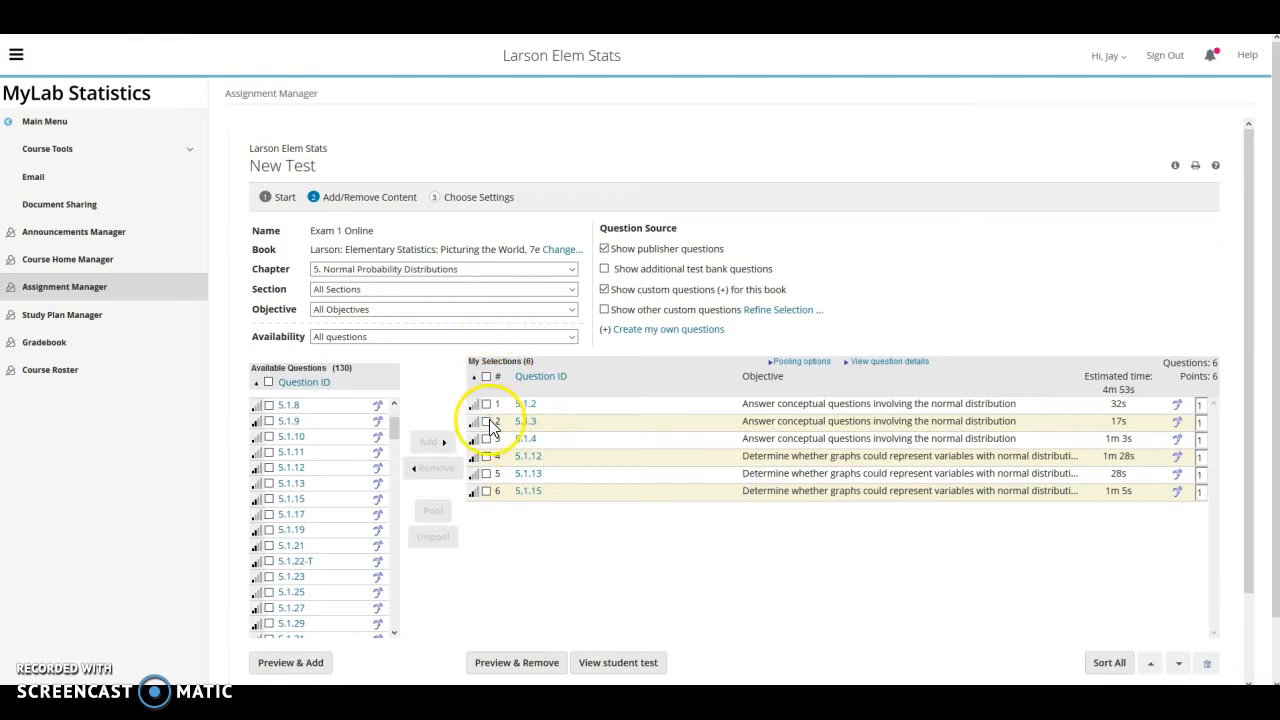
Enable question pooling and pool 5.1.2 with 5.1.3 into one question
click(778, 365)
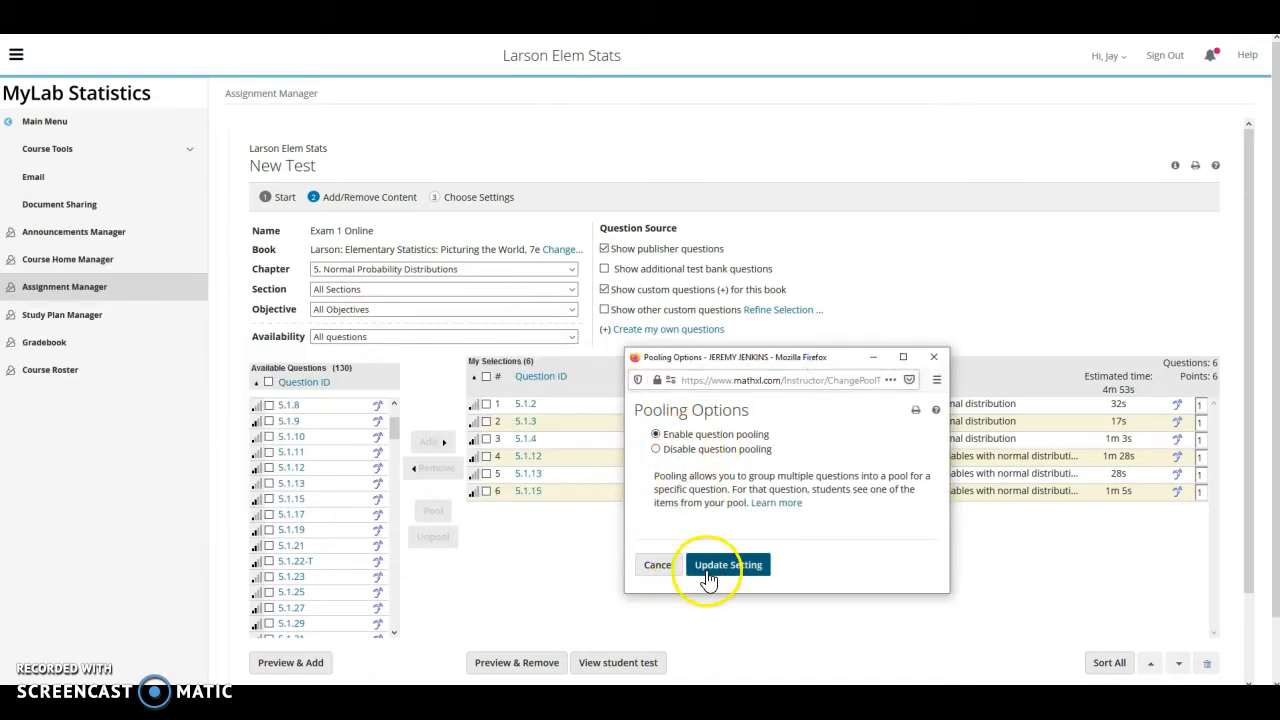
click(933, 358)
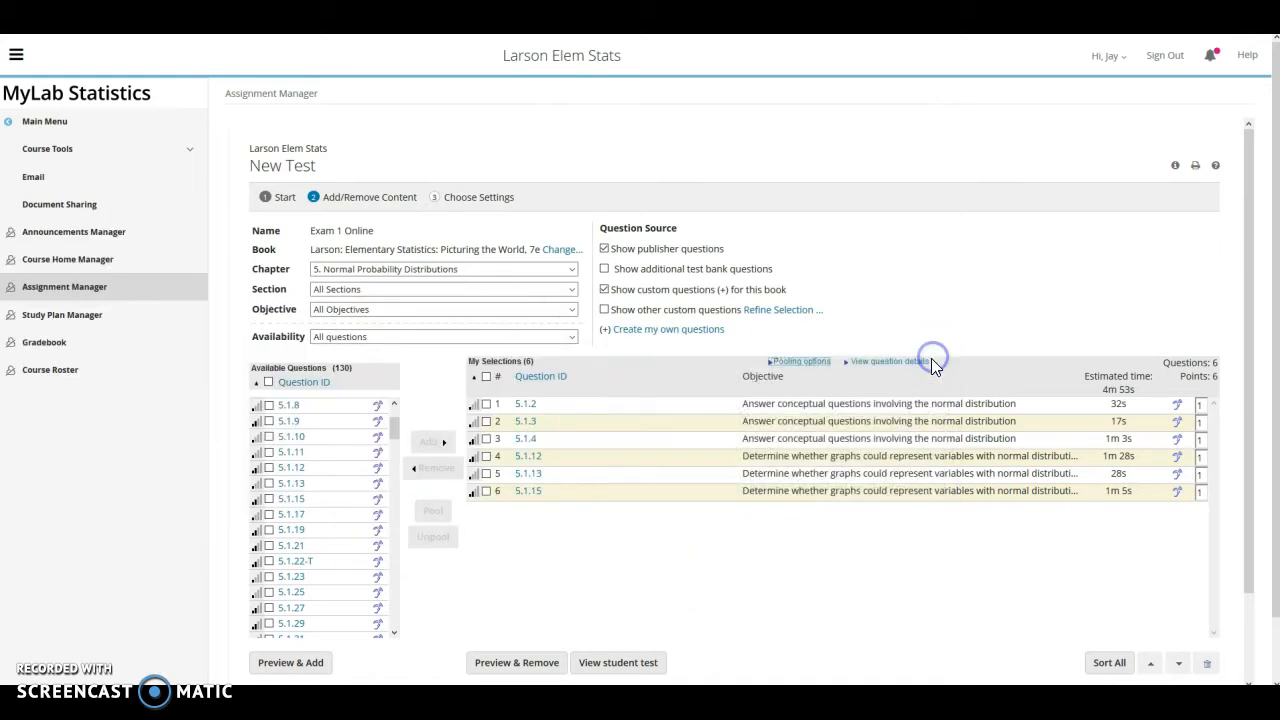
click(486, 405)
click(487, 421)
click(434, 511)
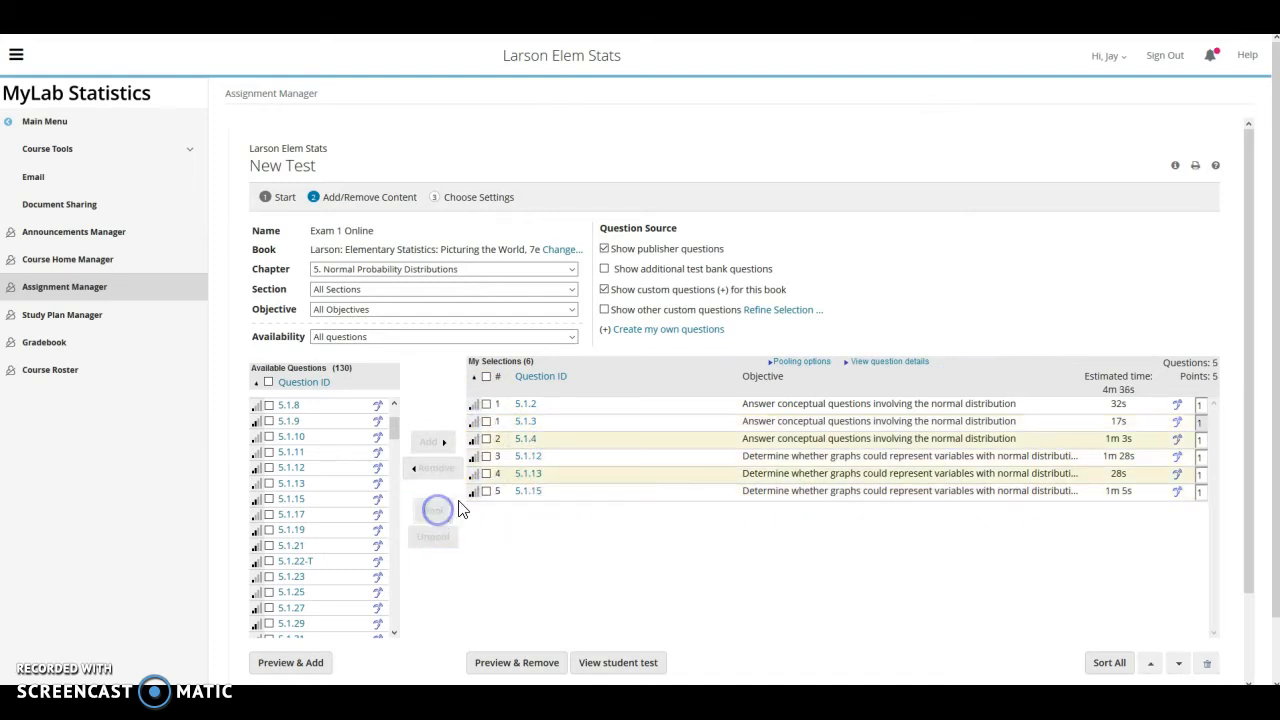
mouse_move(540, 418)
Add 6.1.15, 6.1.17-20 and 6.1.21 from Chapter 6, Confidence Intervals
click(571, 270)
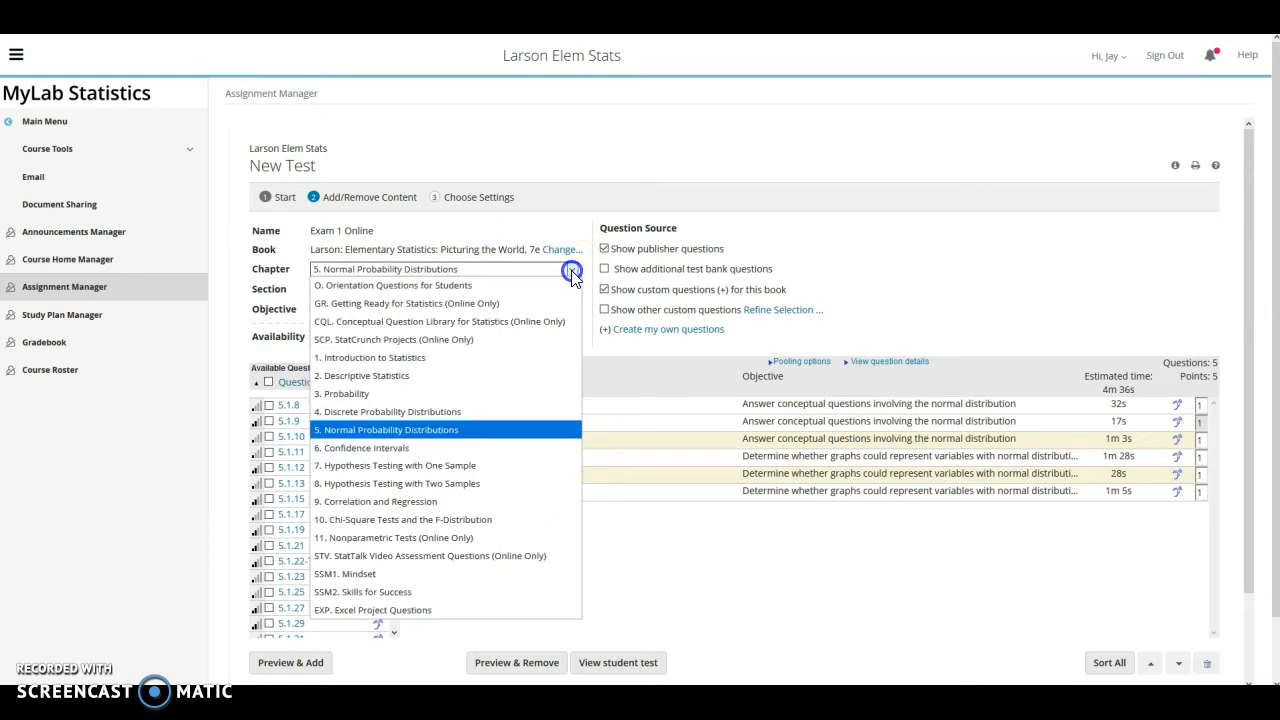
click(415, 455)
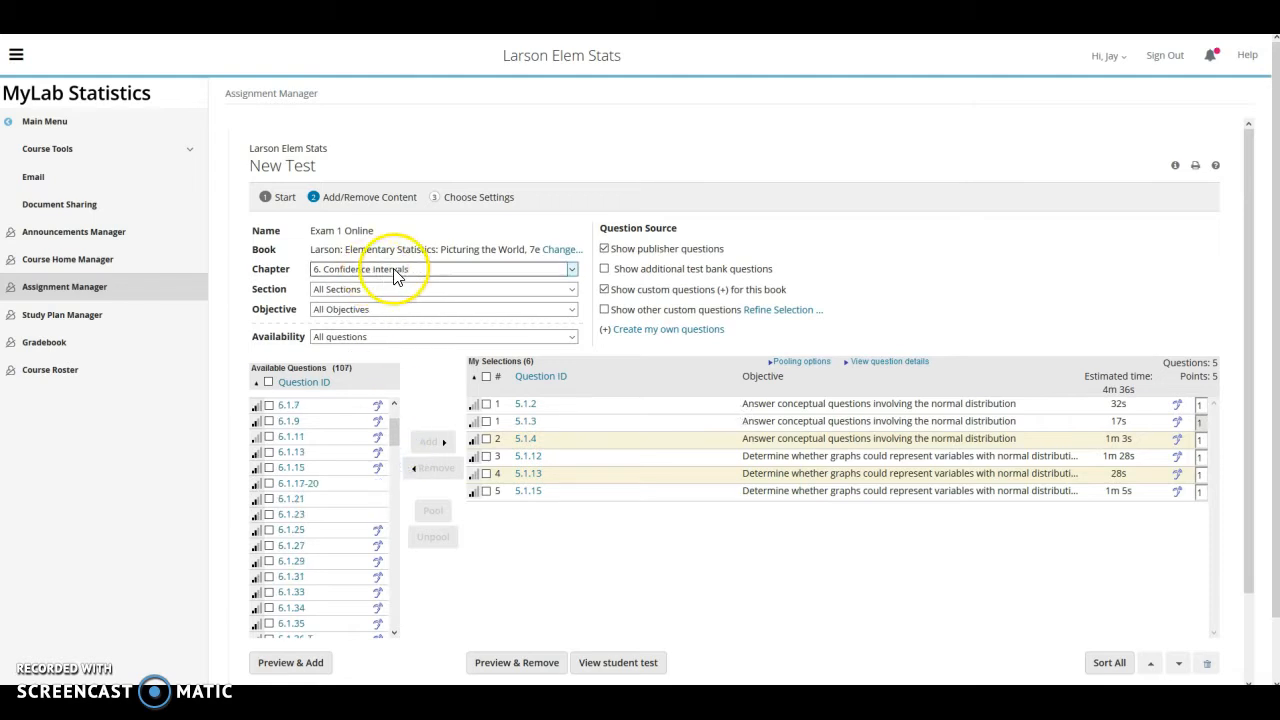
click(269, 468)
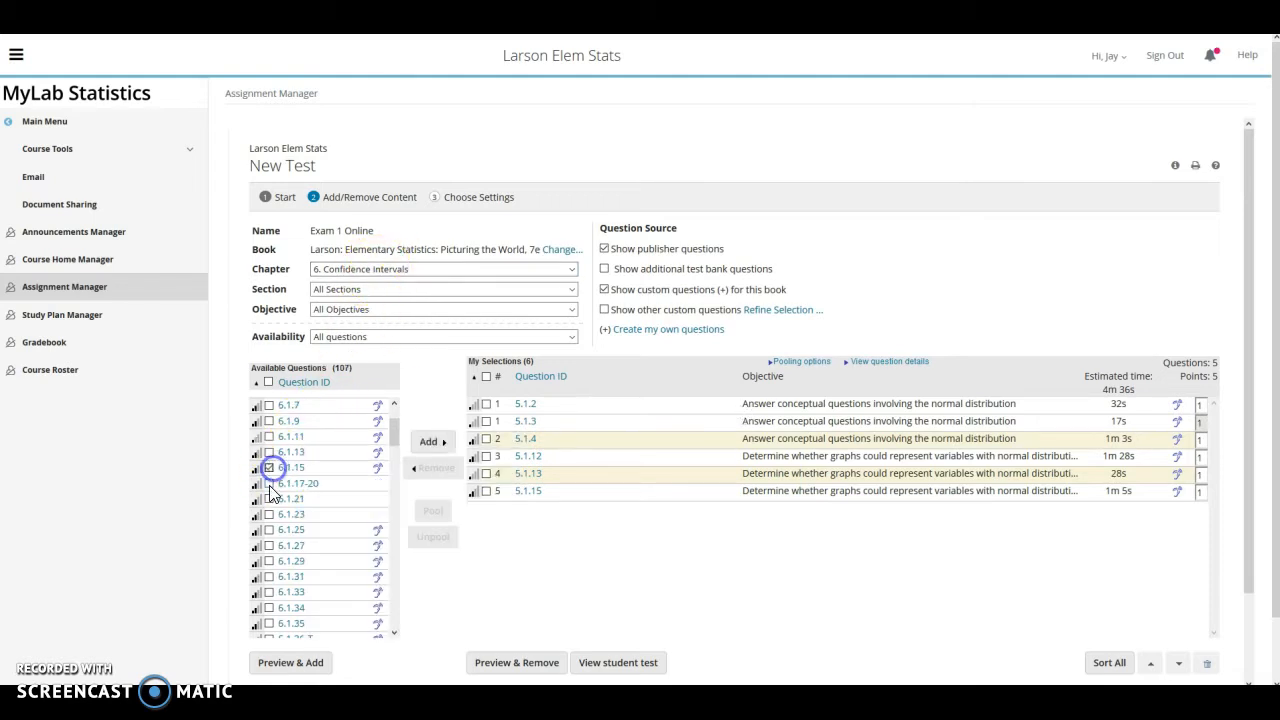
click(269, 499)
click(428, 441)
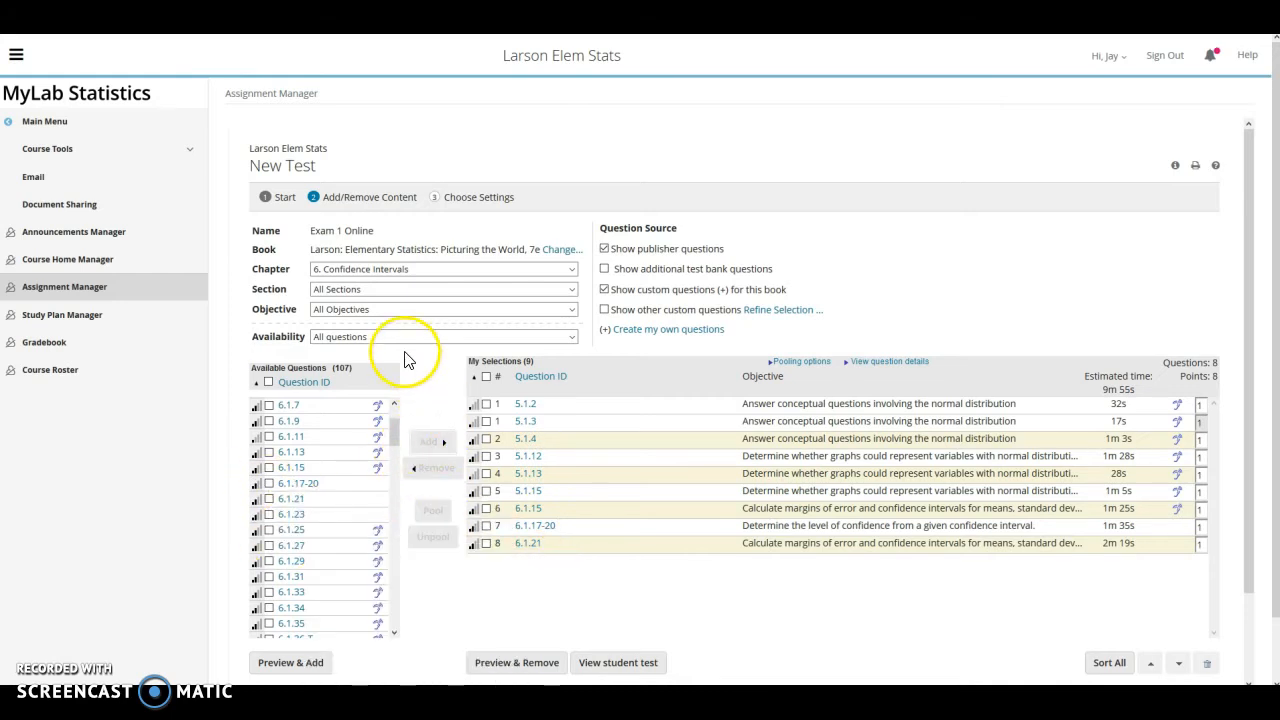
Search for 'sullivan' and select Sullivan/Woodbury Interactive Statistics, 2e as the question book
click(530, 251)
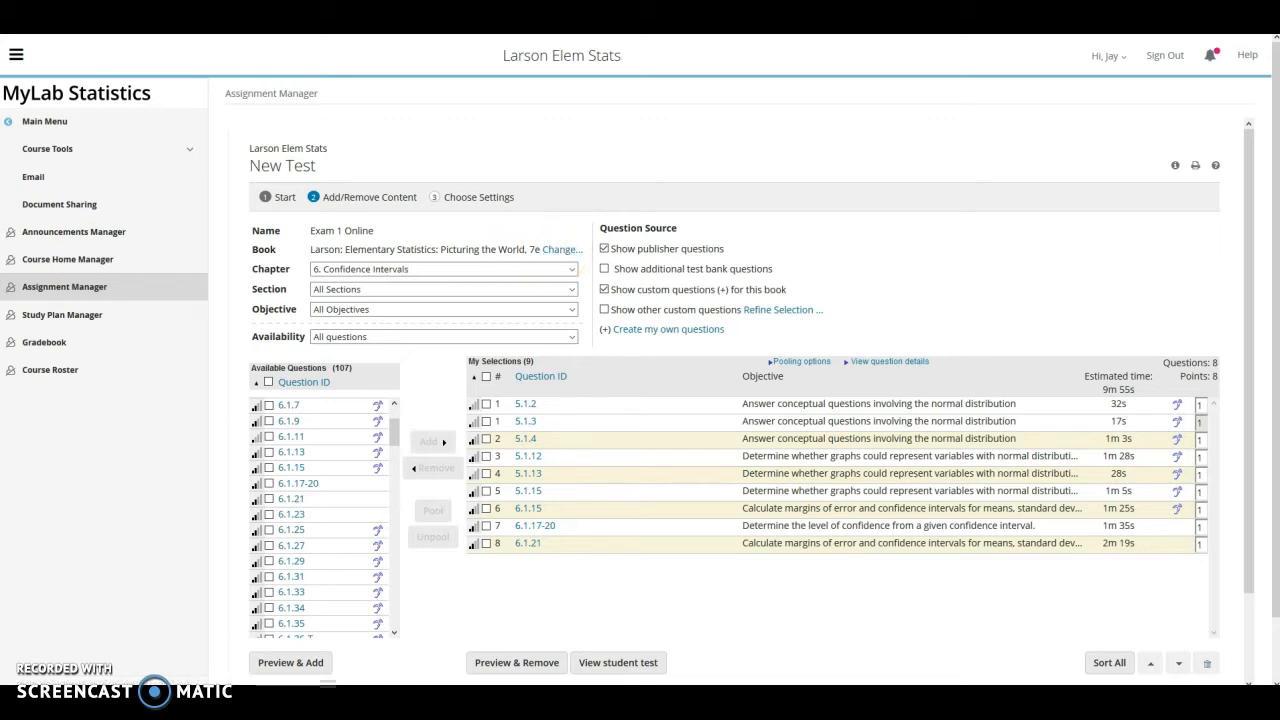
drag(551, 191, 780, 86)
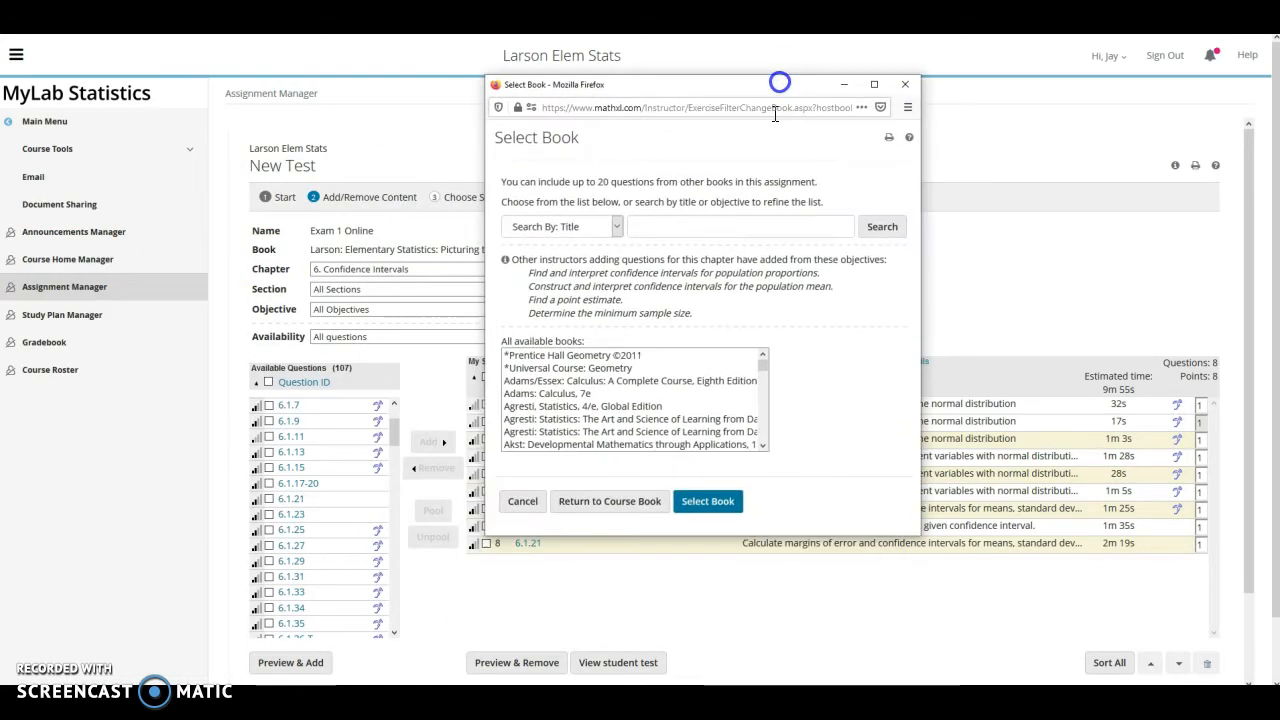
click(642, 230)
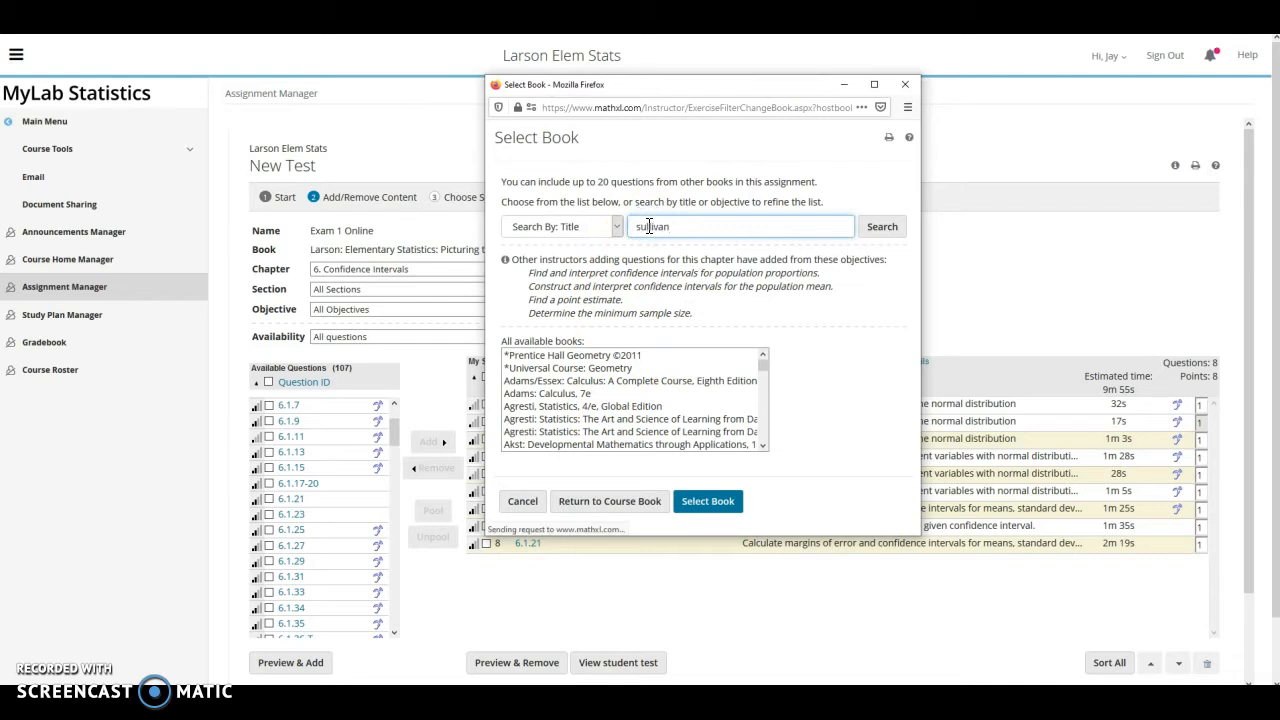
drag(254, 96, 566, 80)
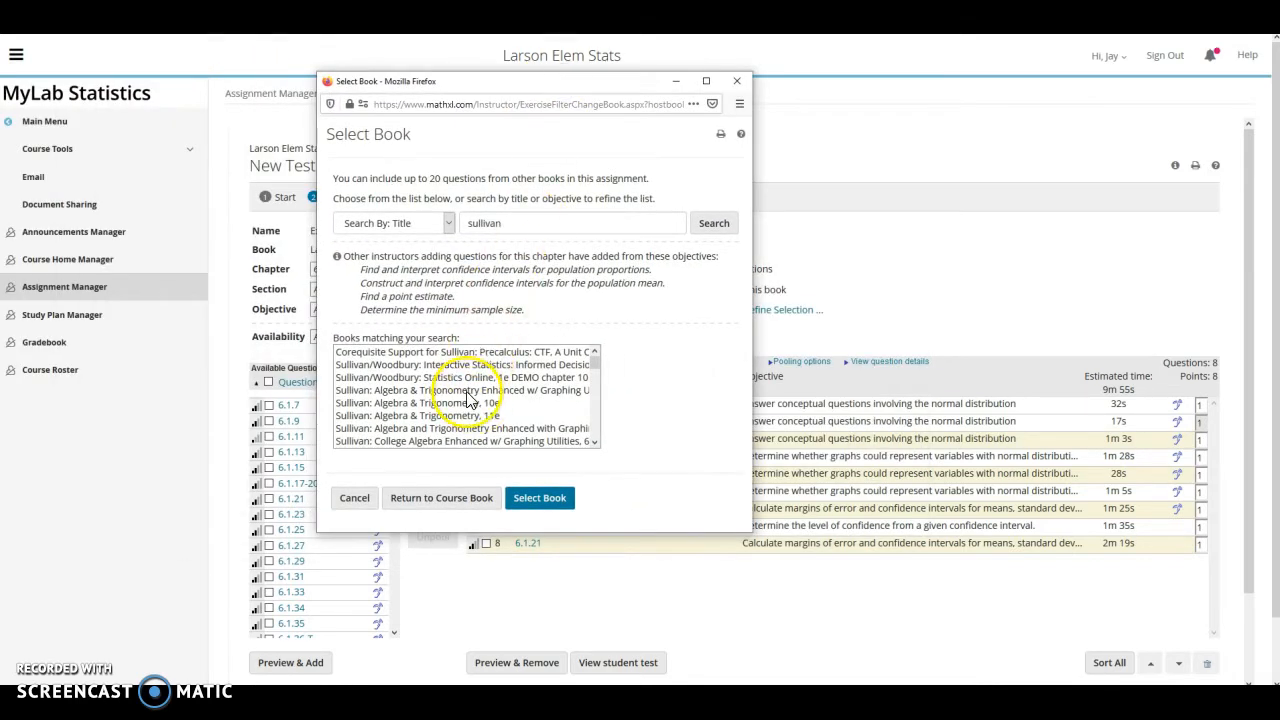
scroll(455, 395, down, 2)
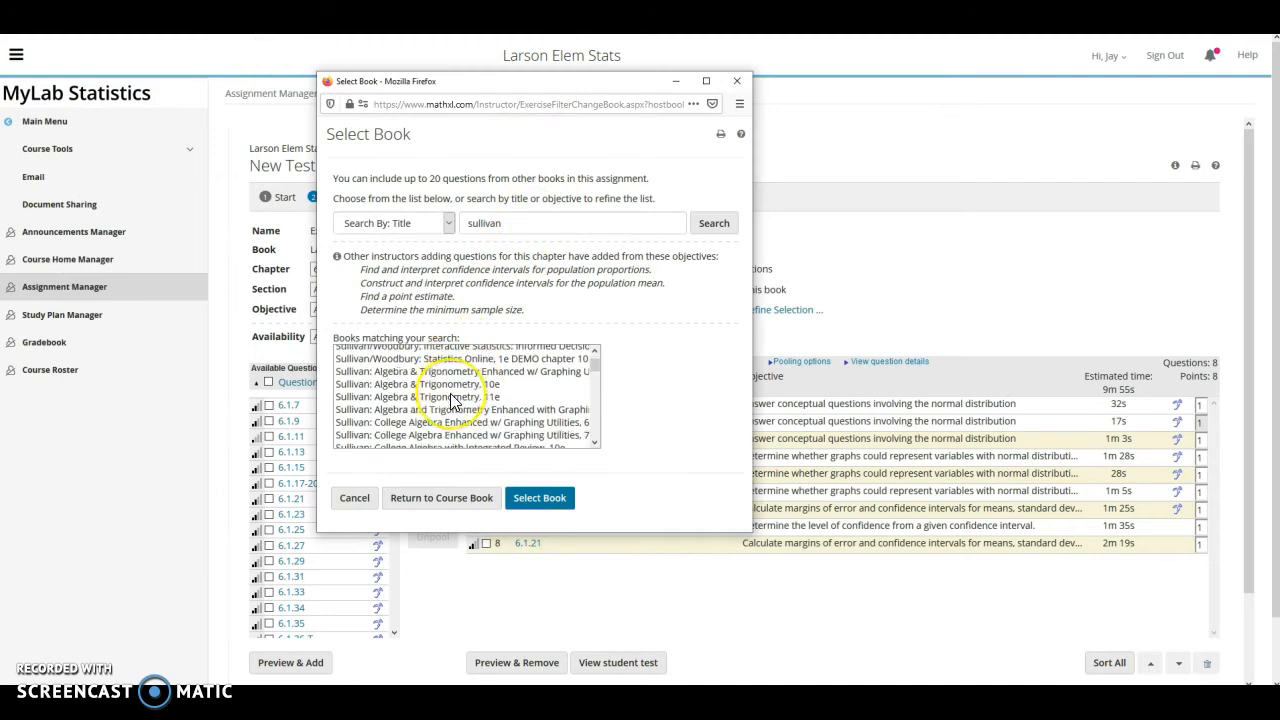
scroll(450, 400, down, 2)
scroll(451, 399, up, 3)
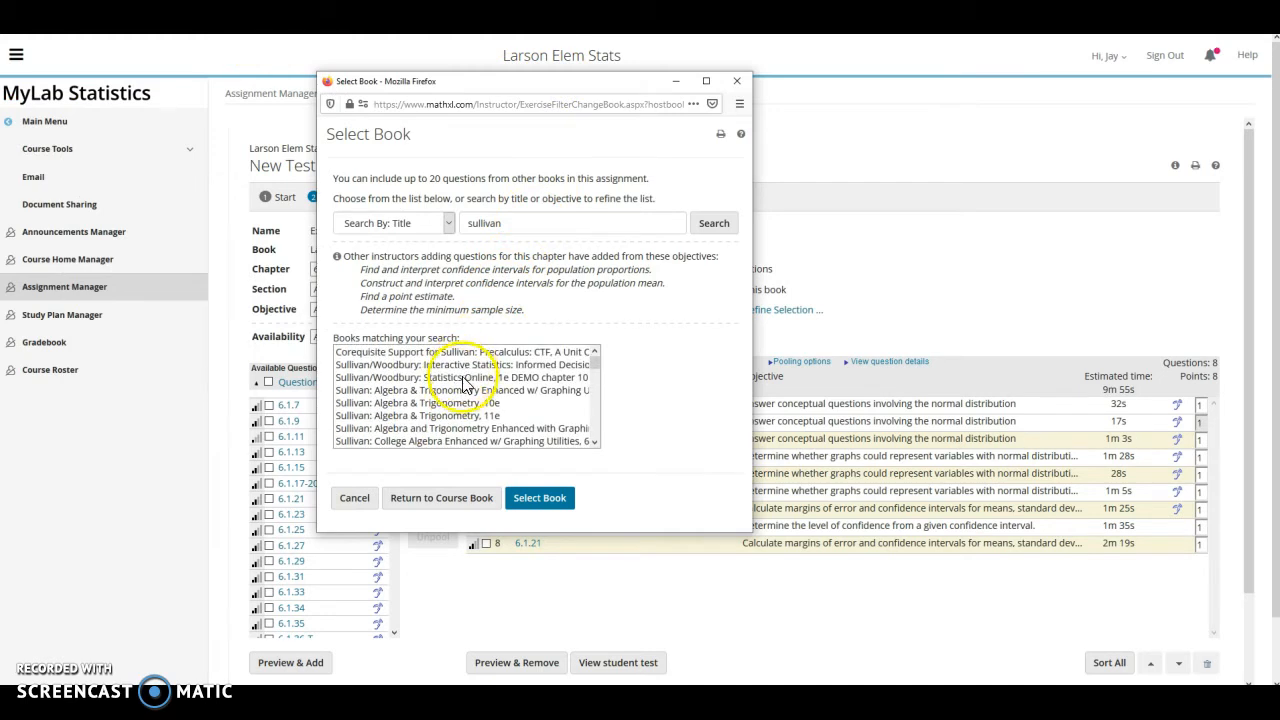
click(457, 365)
click(540, 497)
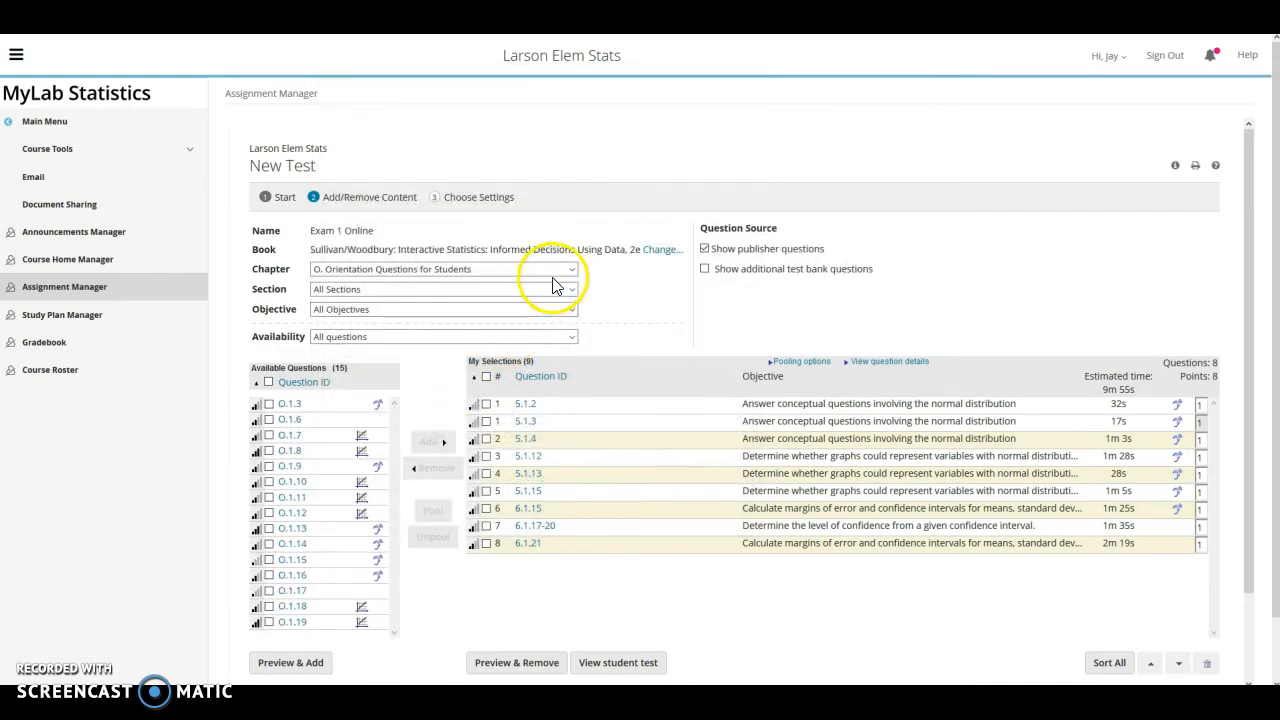
Add 6.1.7, 6.1.9, 6.1.11 and 6.1.13 from Chapter 6, Discrete Probability Distributions
click(566, 269)
click(510, 441)
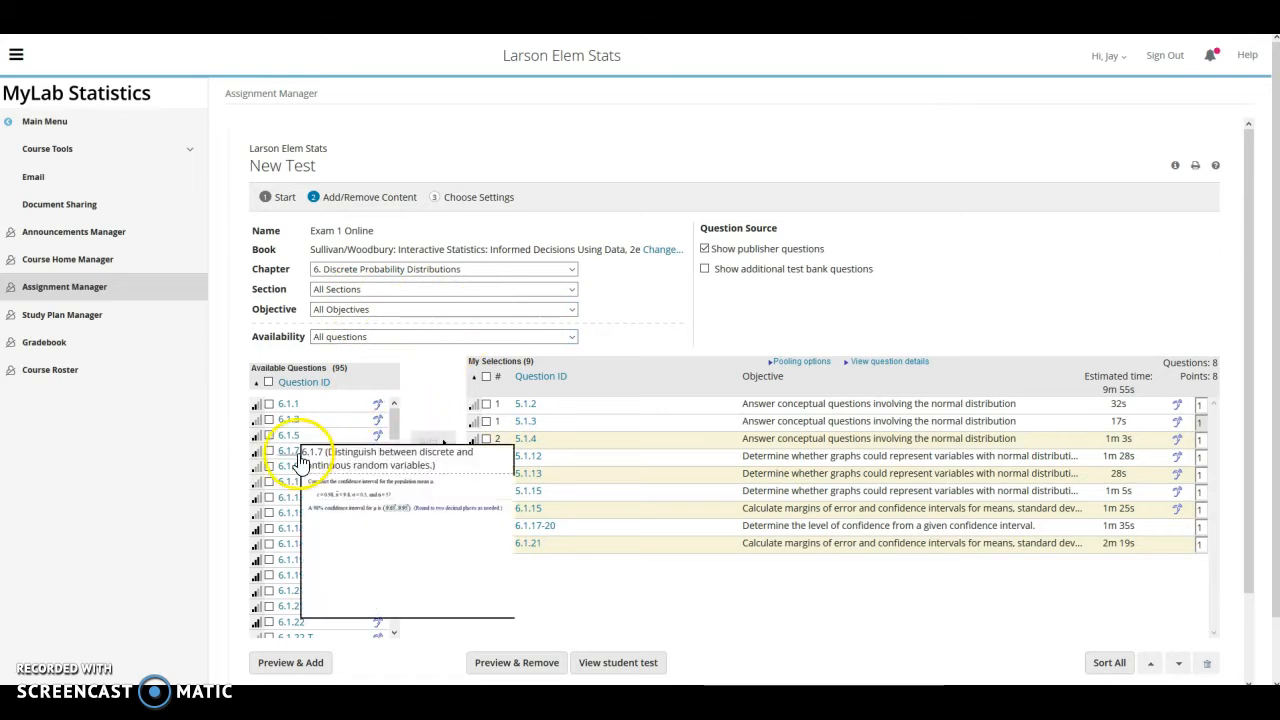
click(268, 451)
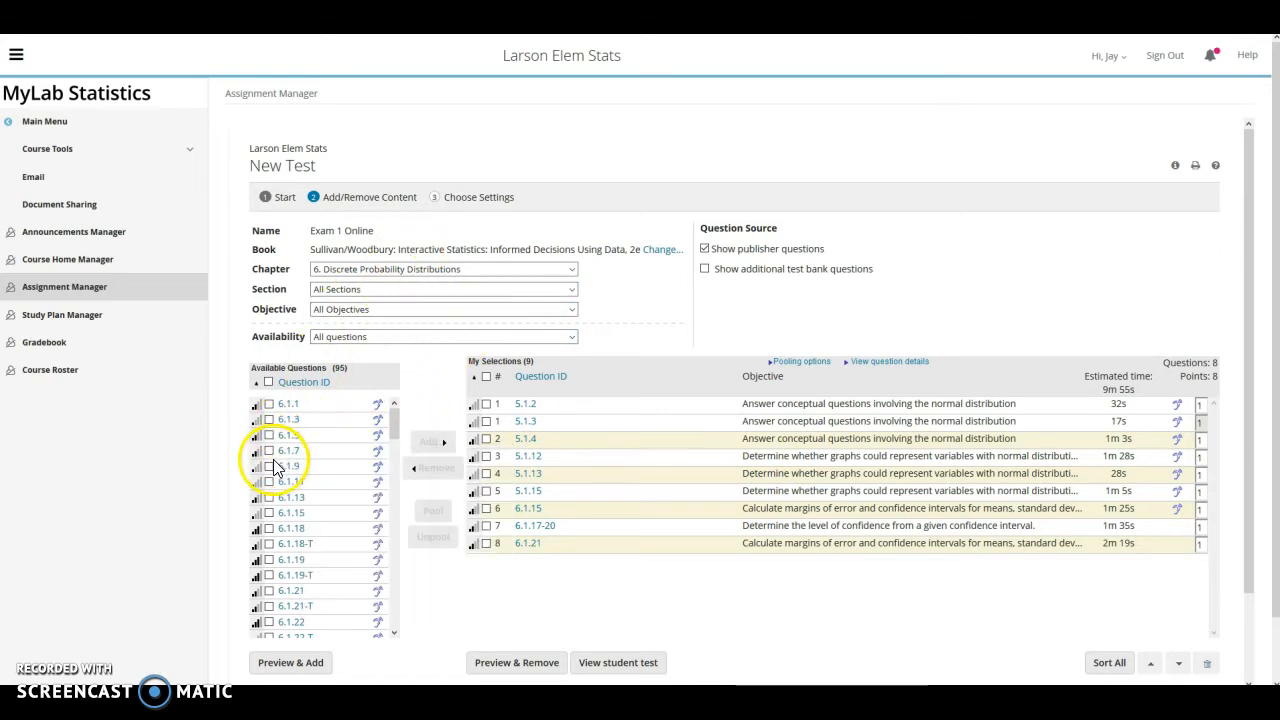
click(269, 497)
click(428, 442)
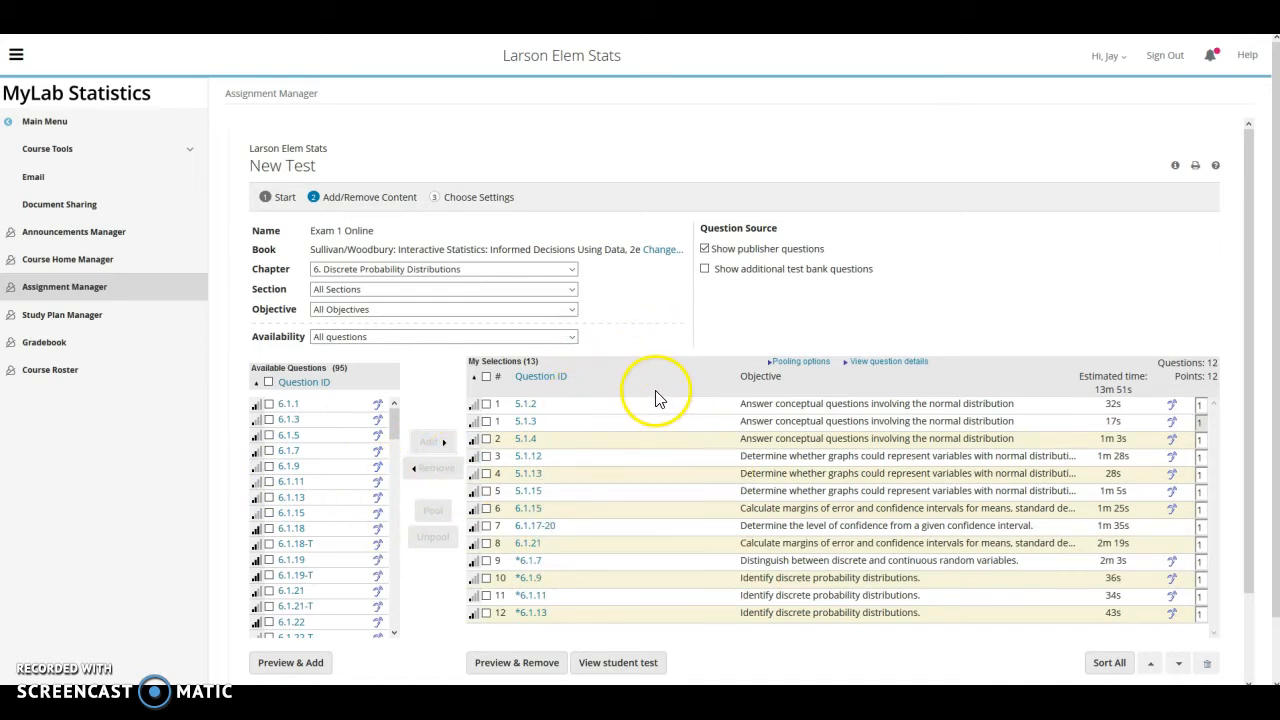
mouse_move(530, 403)
mouse_move(300, 474)
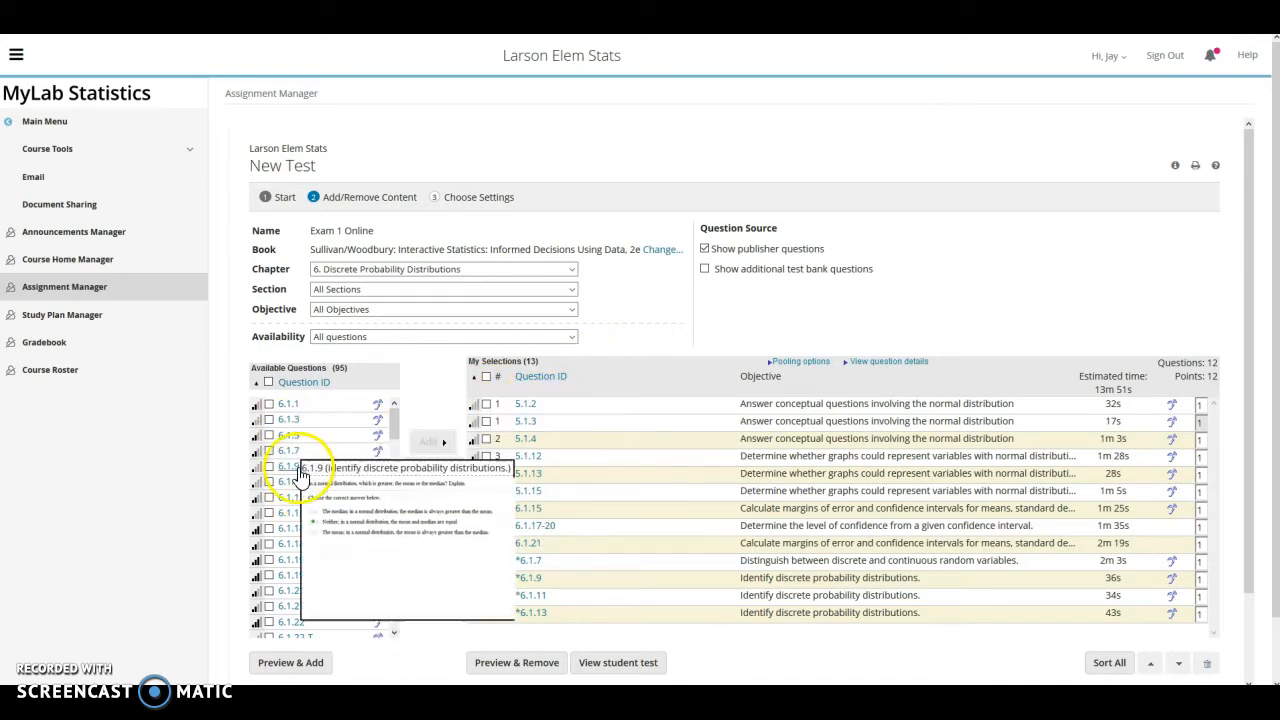
Add questions 8.1.8, 8.1.9, 8.1.11 and 8.1.15 from Chapter 8, Sampling Distributions
click(573, 270)
click(441, 466)
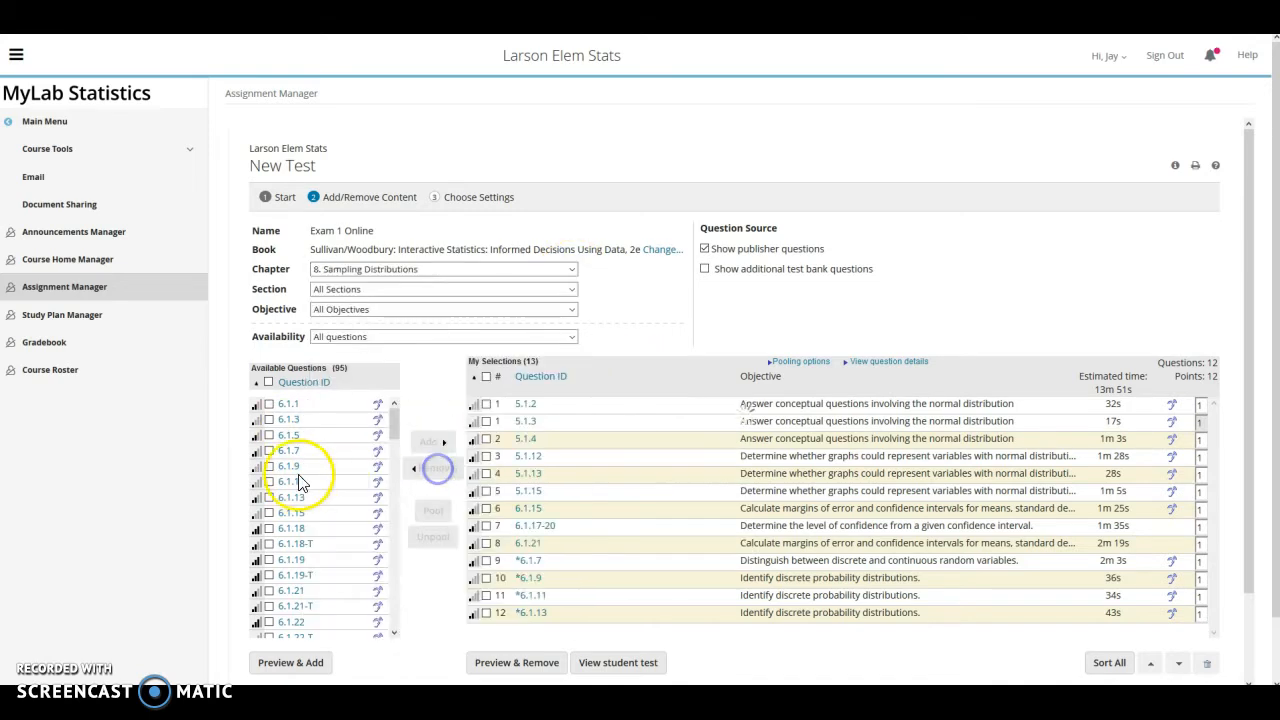
click(269, 452)
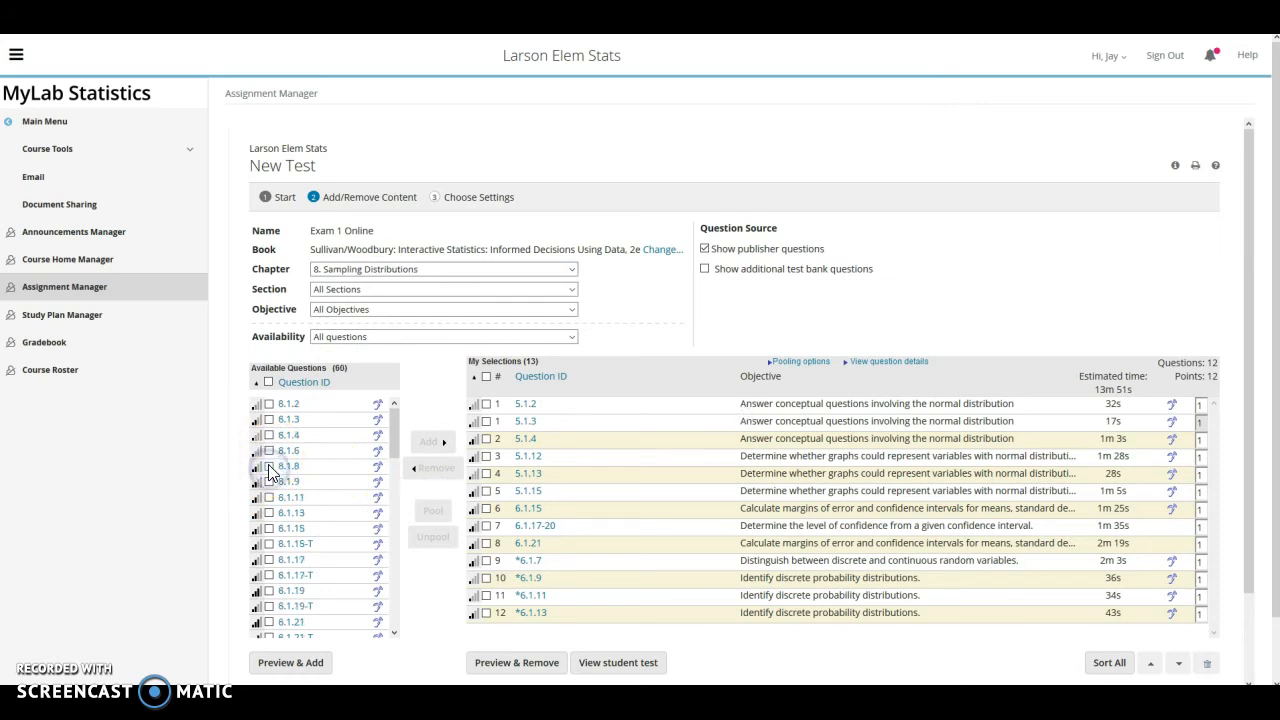
click(269, 528)
click(427, 444)
Pool questions 6.1.7, 6.1.9 and 6.1.11 into a single question
scroll(740, 495, down, 1)
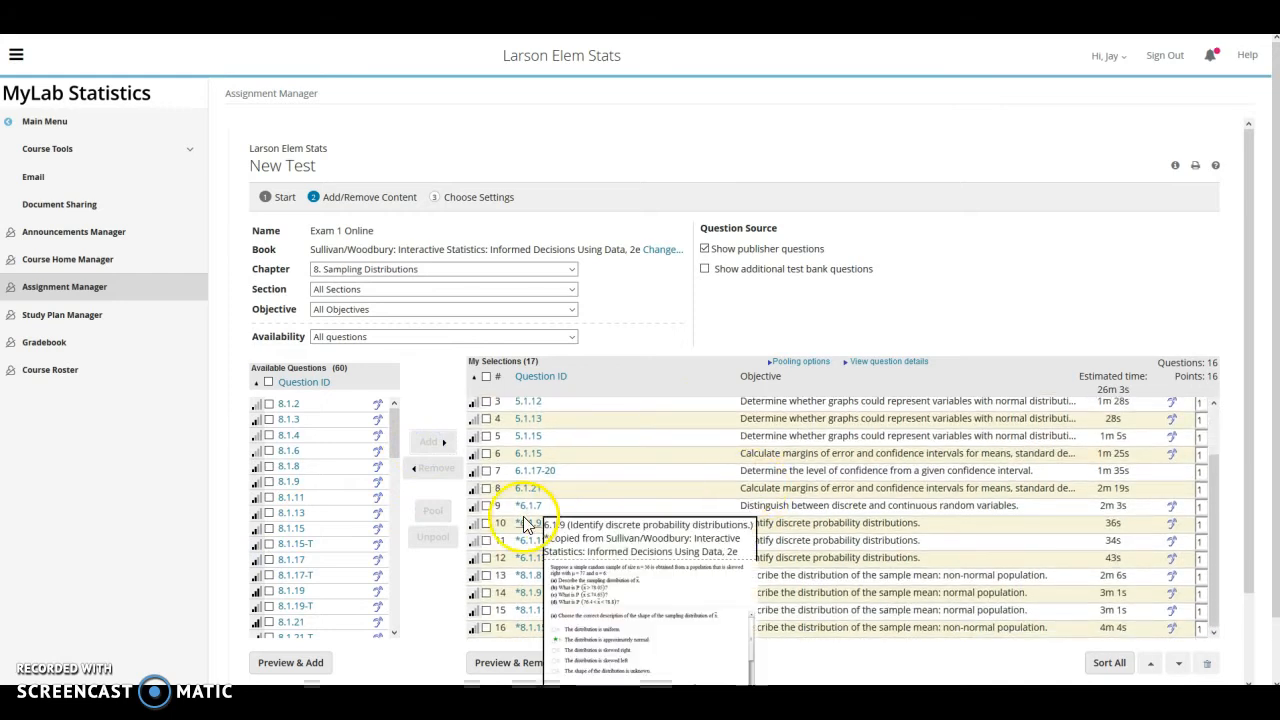
click(487, 541)
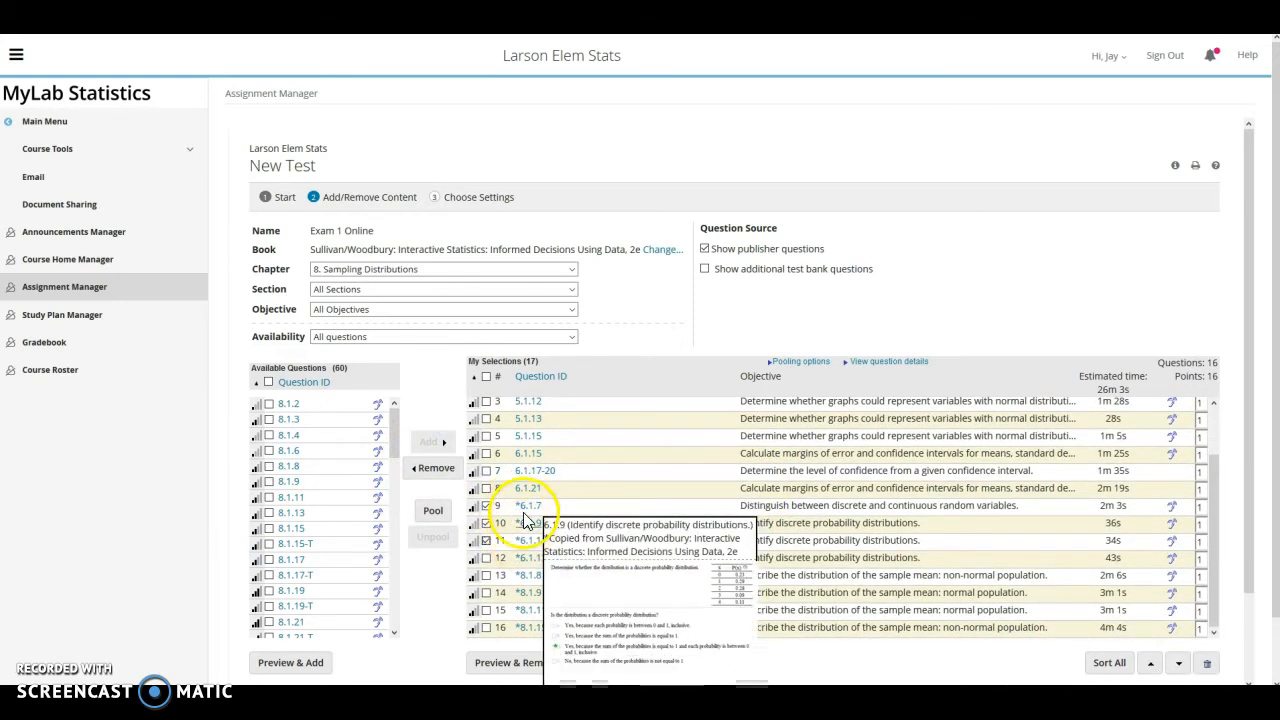
mouse_move(527, 548)
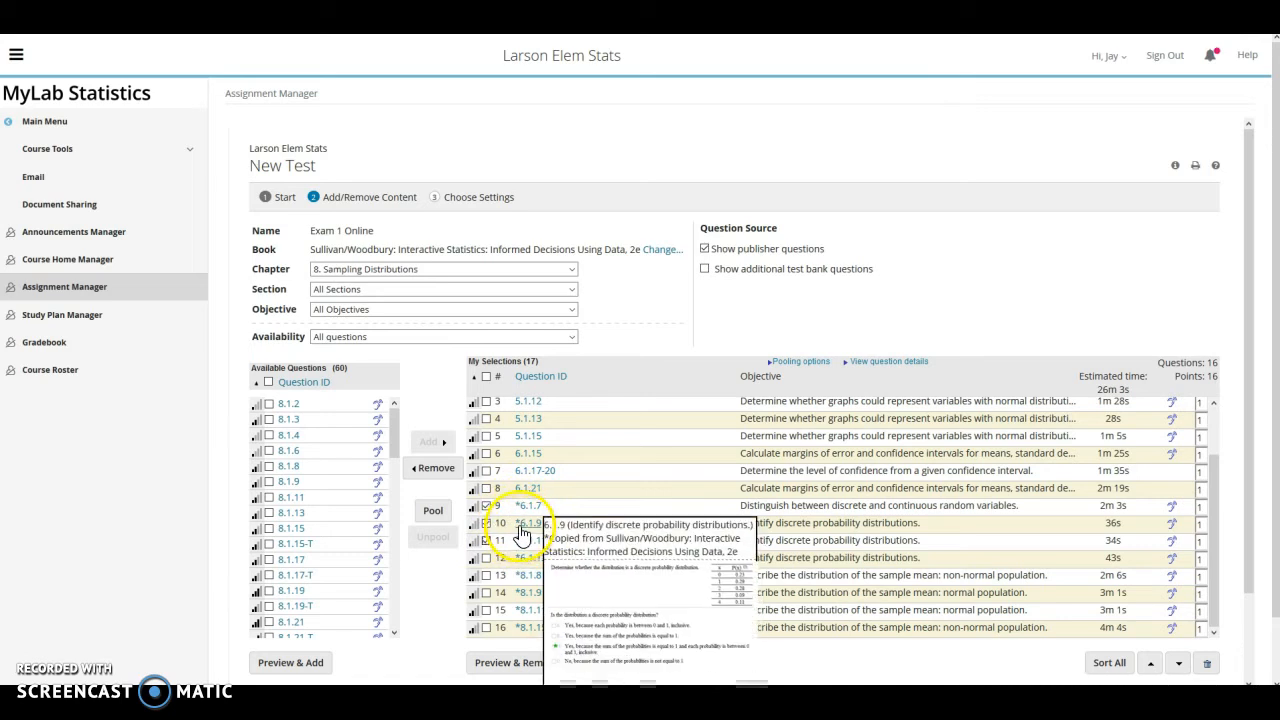
click(432, 511)
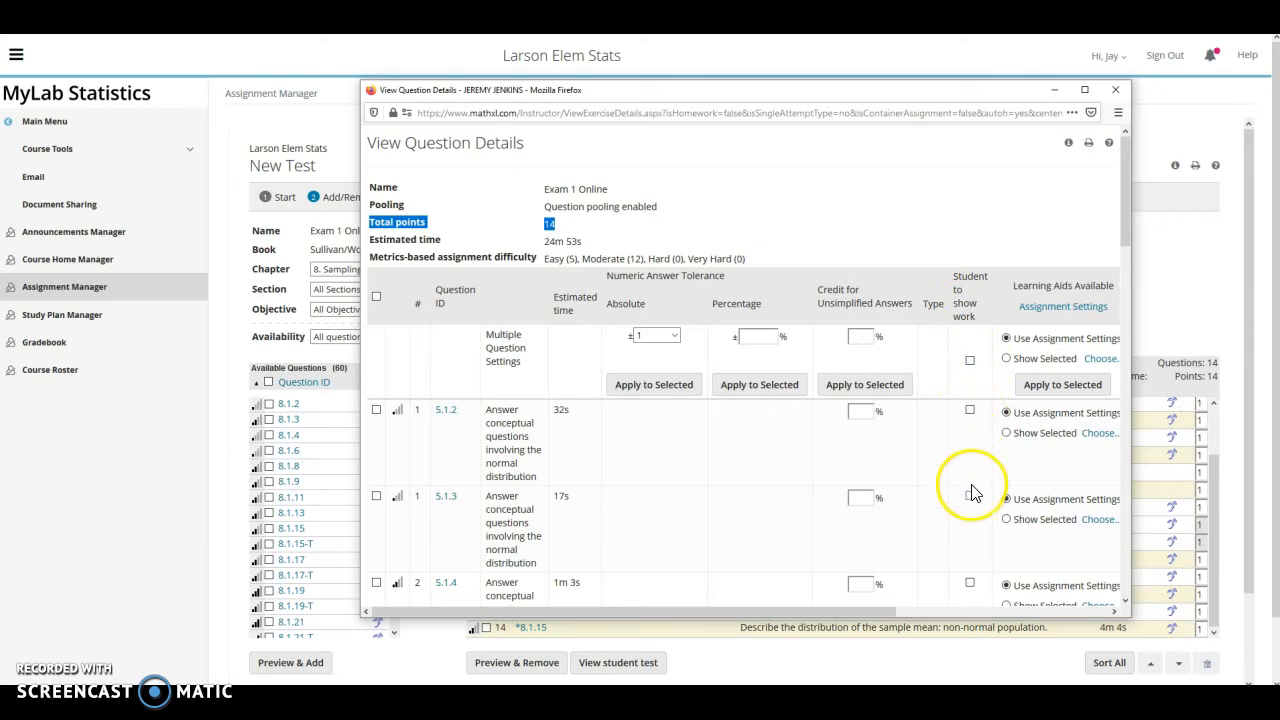
Require students to show work on questions 5.1.3 and 5.1.12
scroll(971, 505, down, 2)
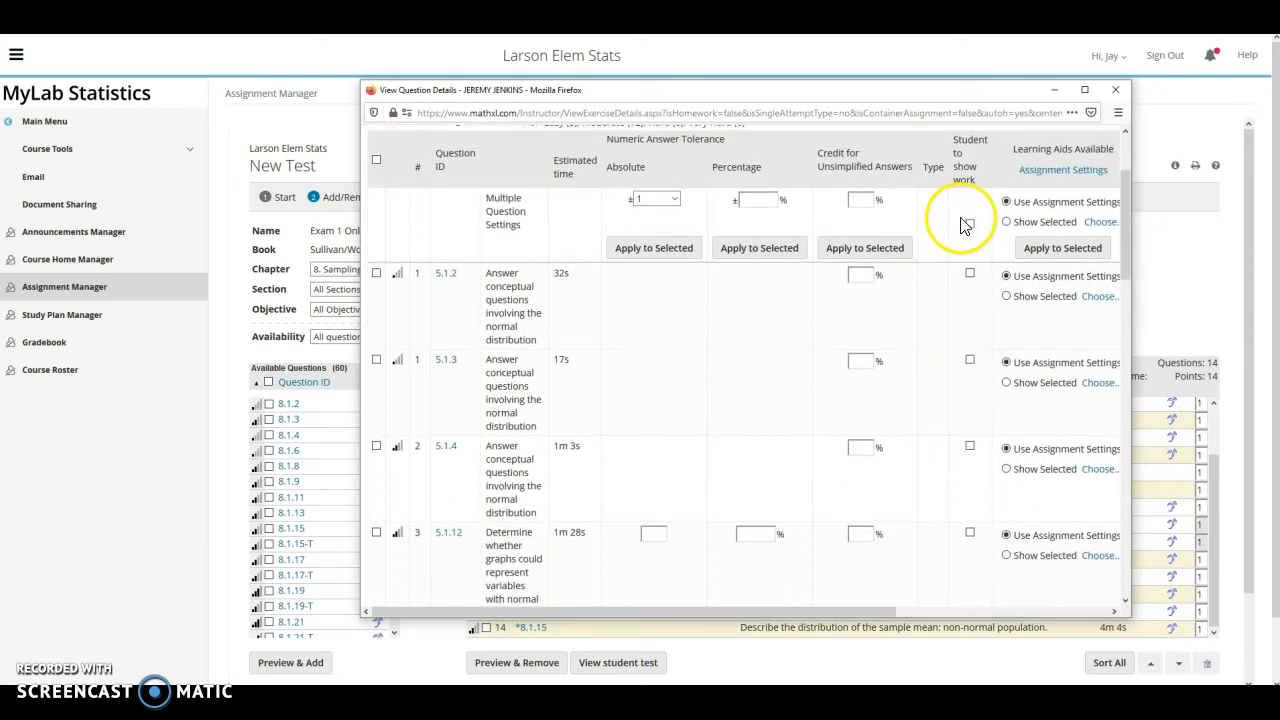
click(969, 225)
click(969, 225)
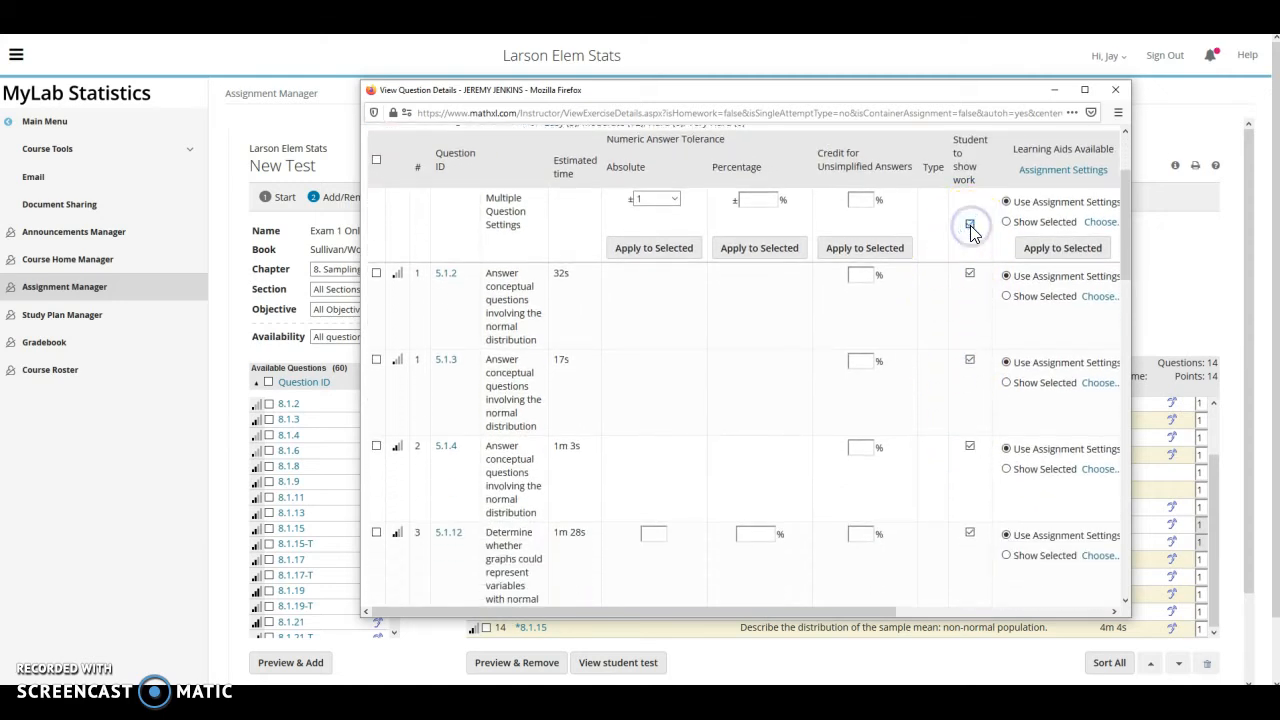
click(969, 365)
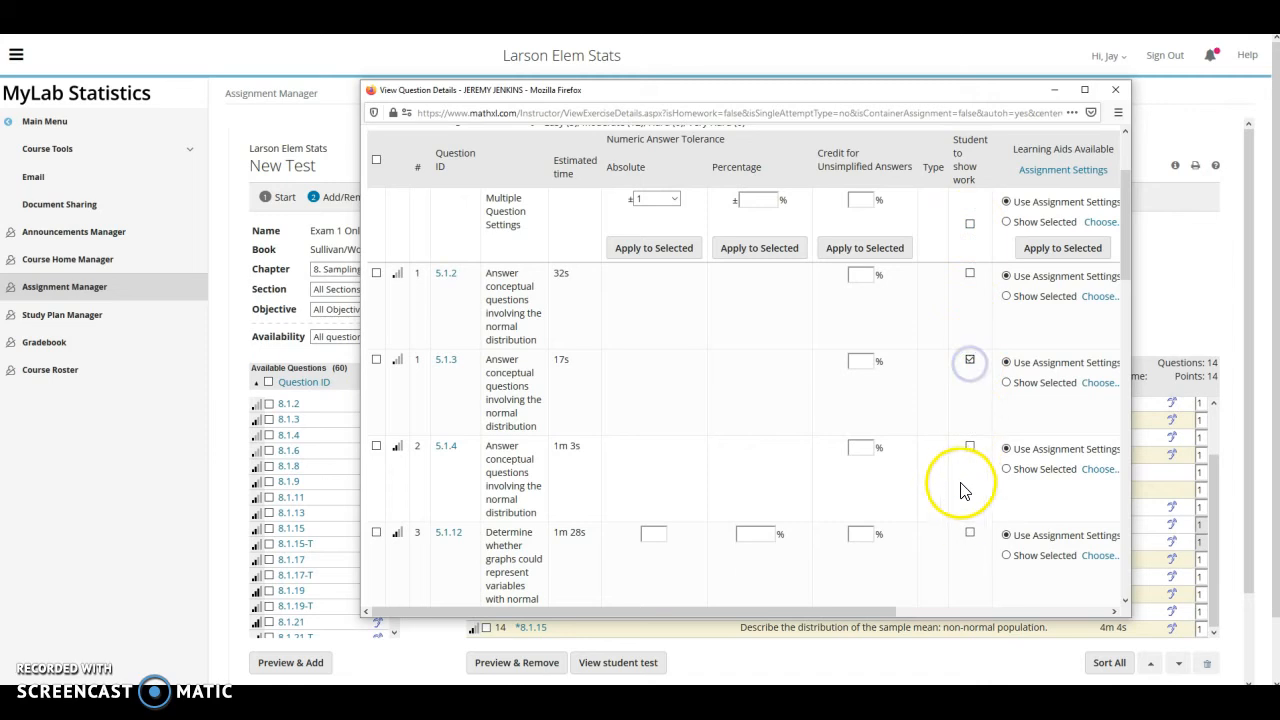
click(969, 532)
Also require shown work on 5.1.15 and the seventh question, then update the settings
scroll(970, 538, down, 1)
scroll(970, 534, down, 5)
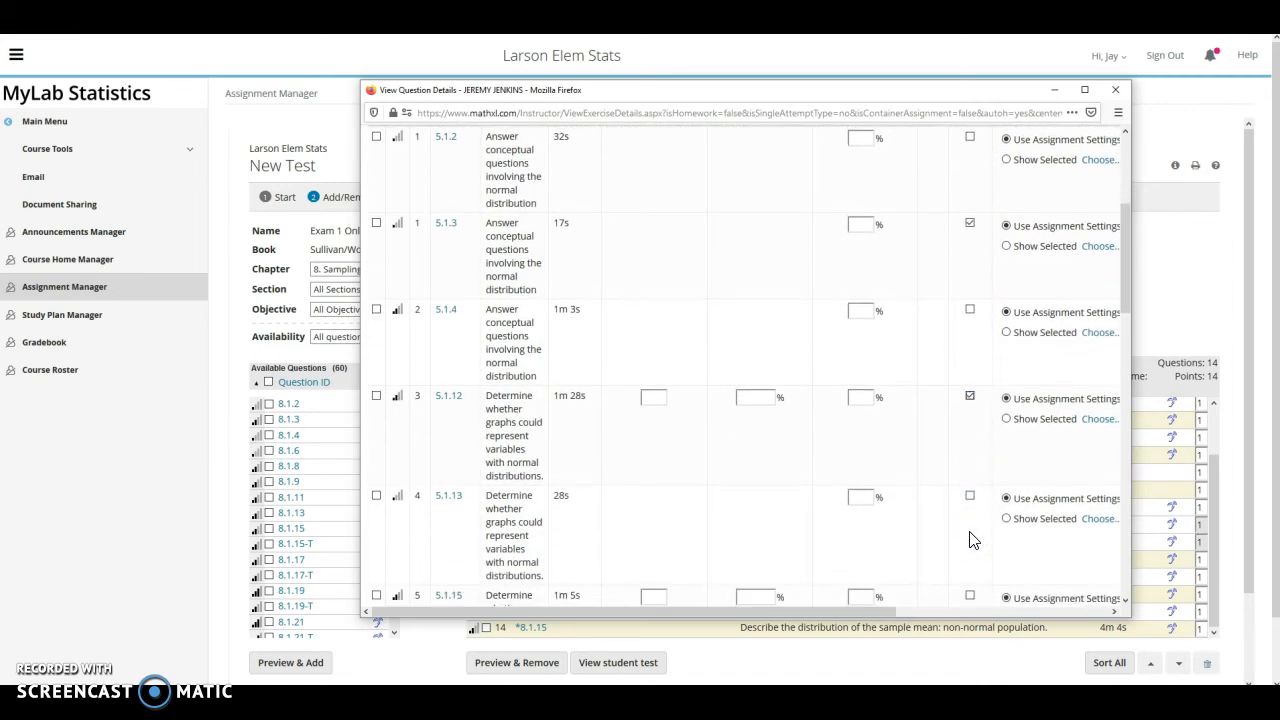
click(969, 460)
scroll(971, 543, down, 3)
click(970, 550)
scroll(960, 514, down, 5)
scroll(958, 510, up, 10)
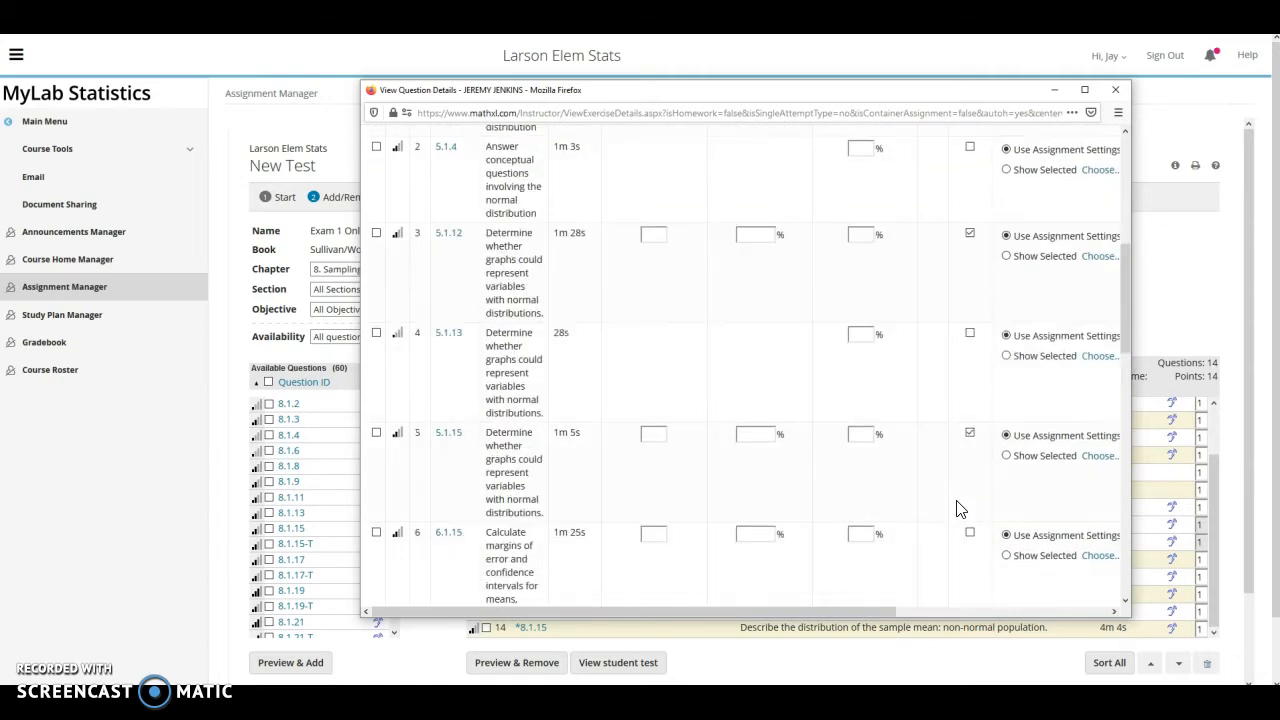
scroll(911, 517, down, 15)
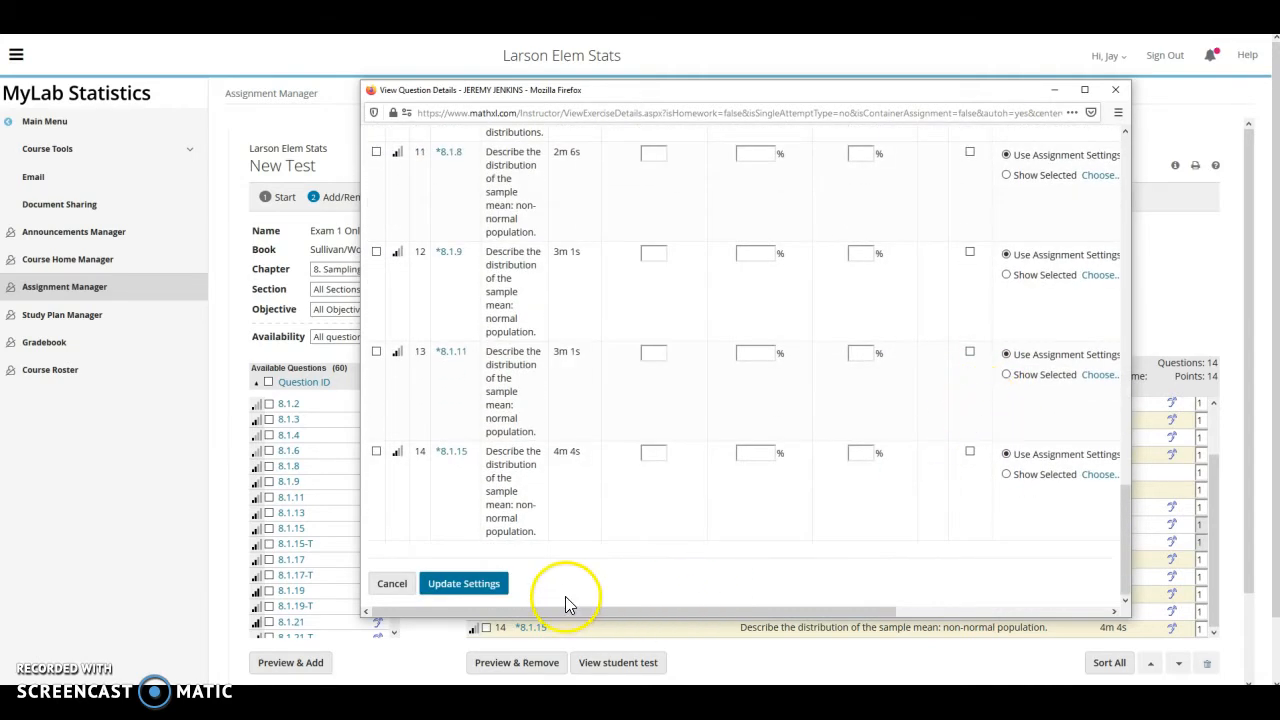
click(466, 583)
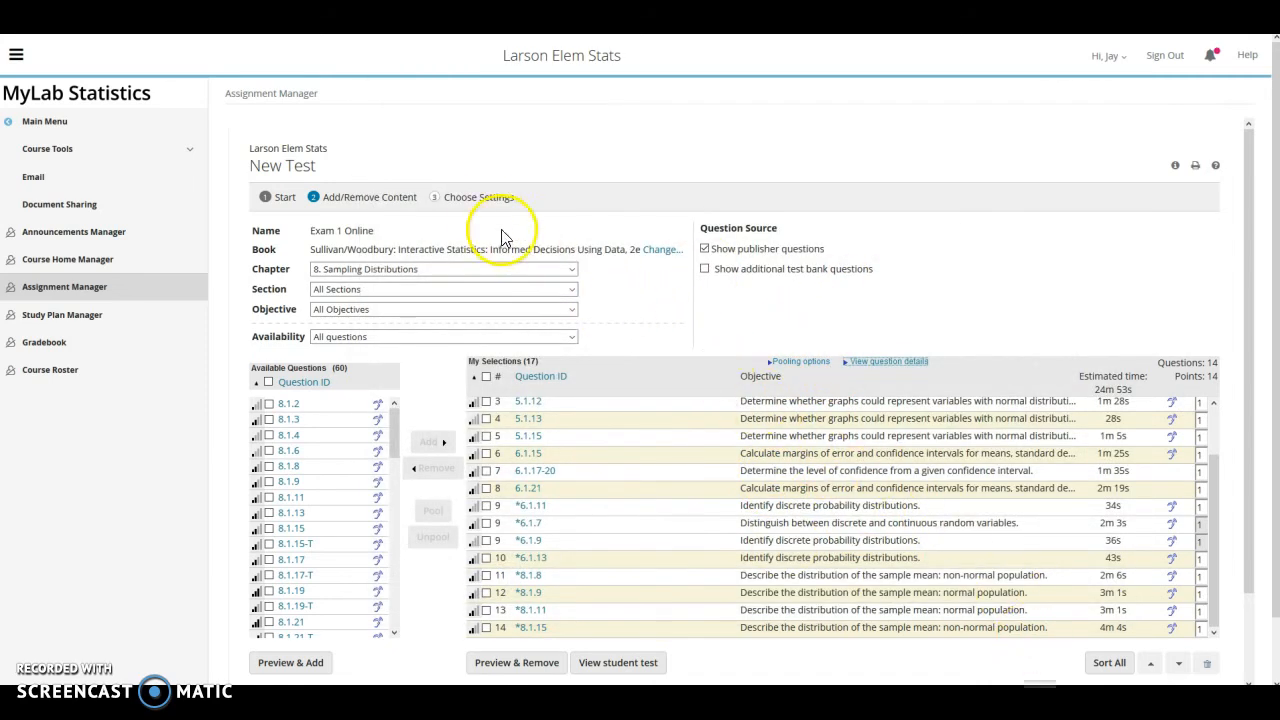
Go to Choose Settings and review Scoring Options, including Show Work Questions at 0%
click(469, 203)
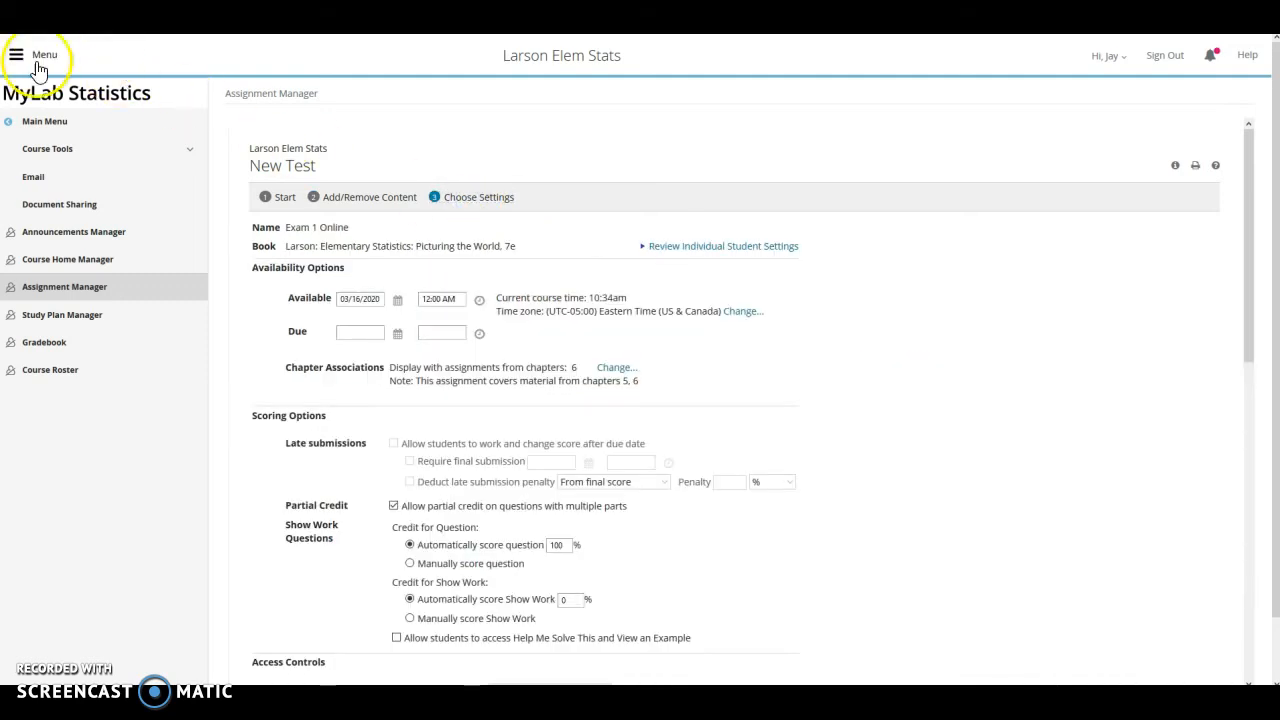
click(626, 360)
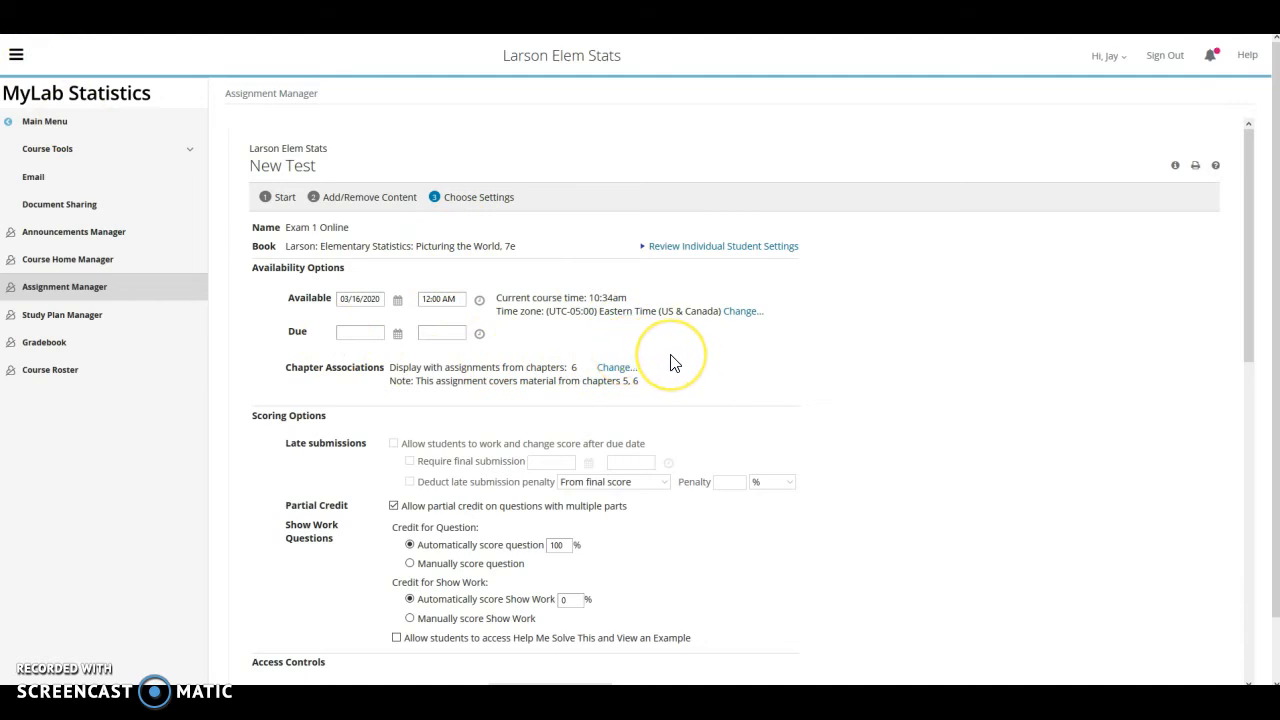
scroll(674, 363, down, 1)
scroll(674, 363, down, 1)
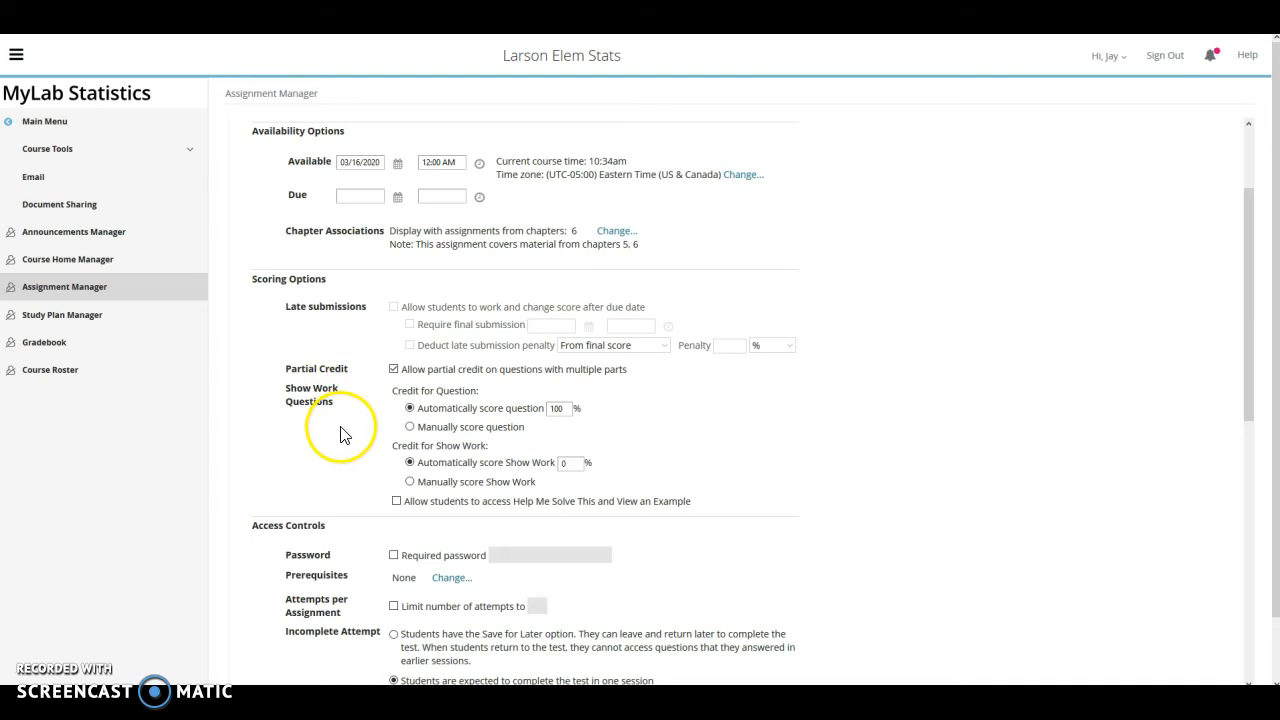
scroll(323, 414, down, 2)
click(333, 264)
drag(333, 264, 286, 256)
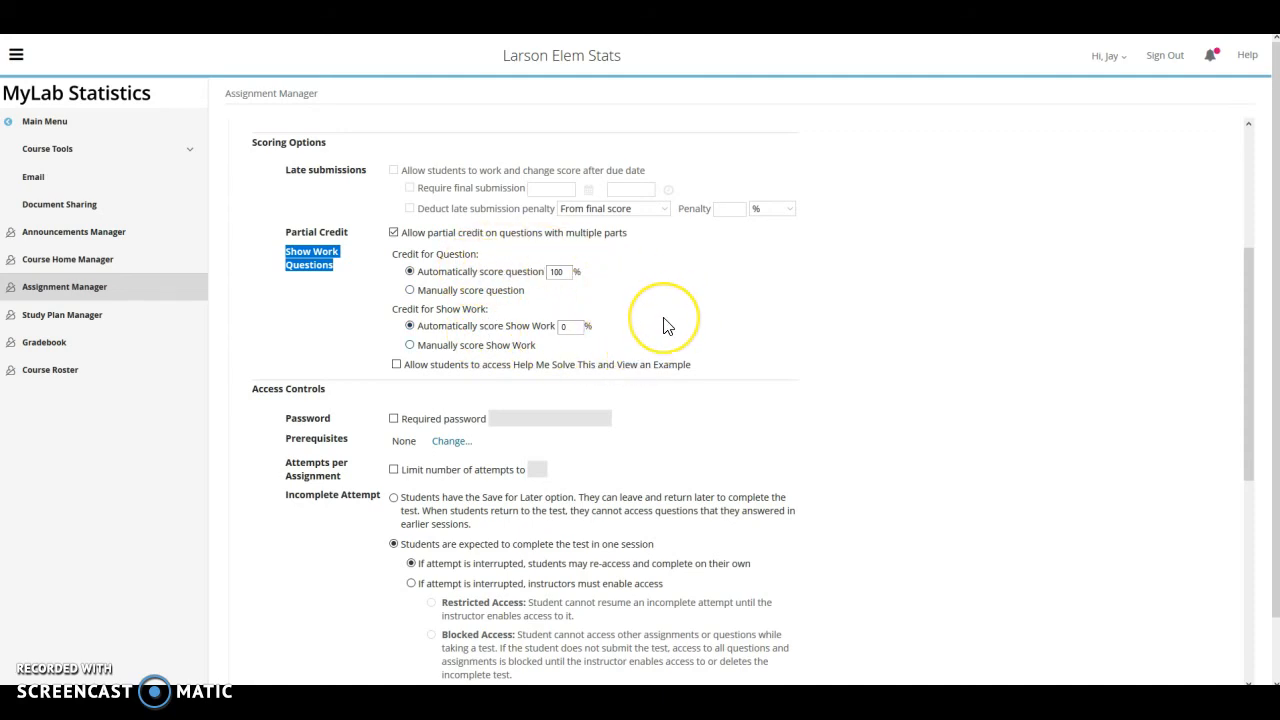
scroll(665, 323, down, 1)
scroll(1014, 171, up, 5)
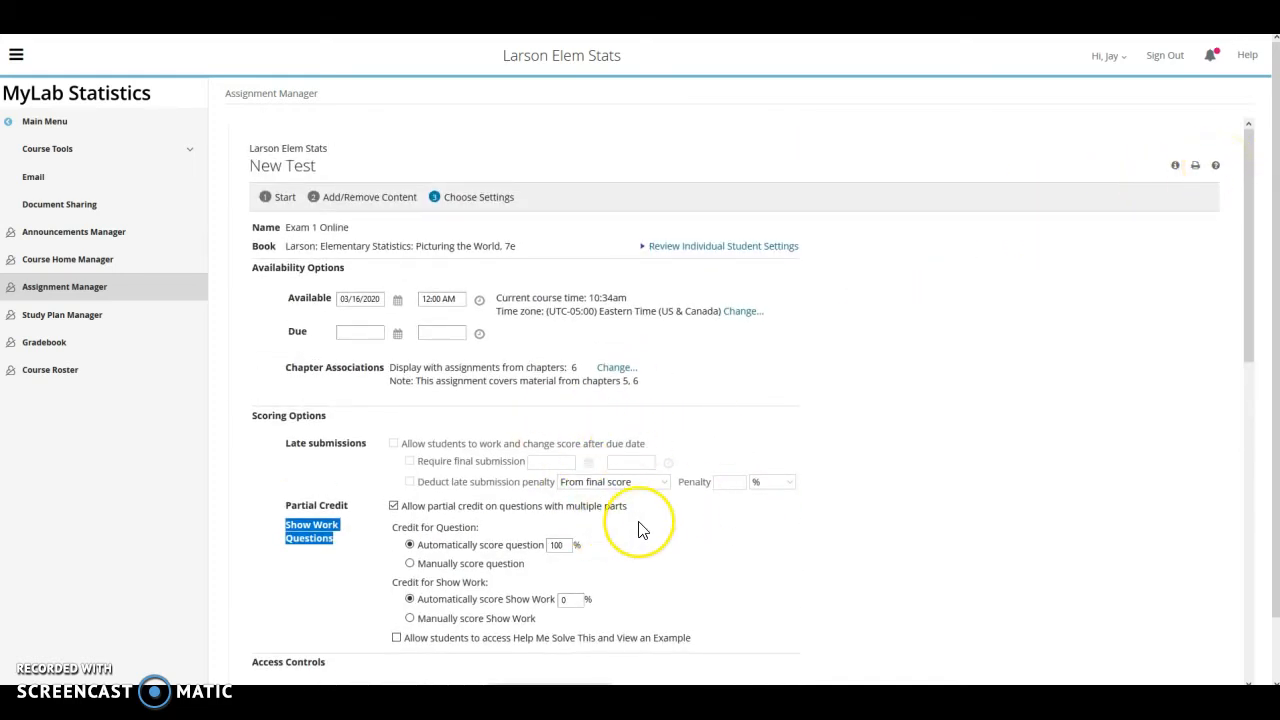
scroll(642, 530, down, 3)
scroll(642, 530, down, 2)
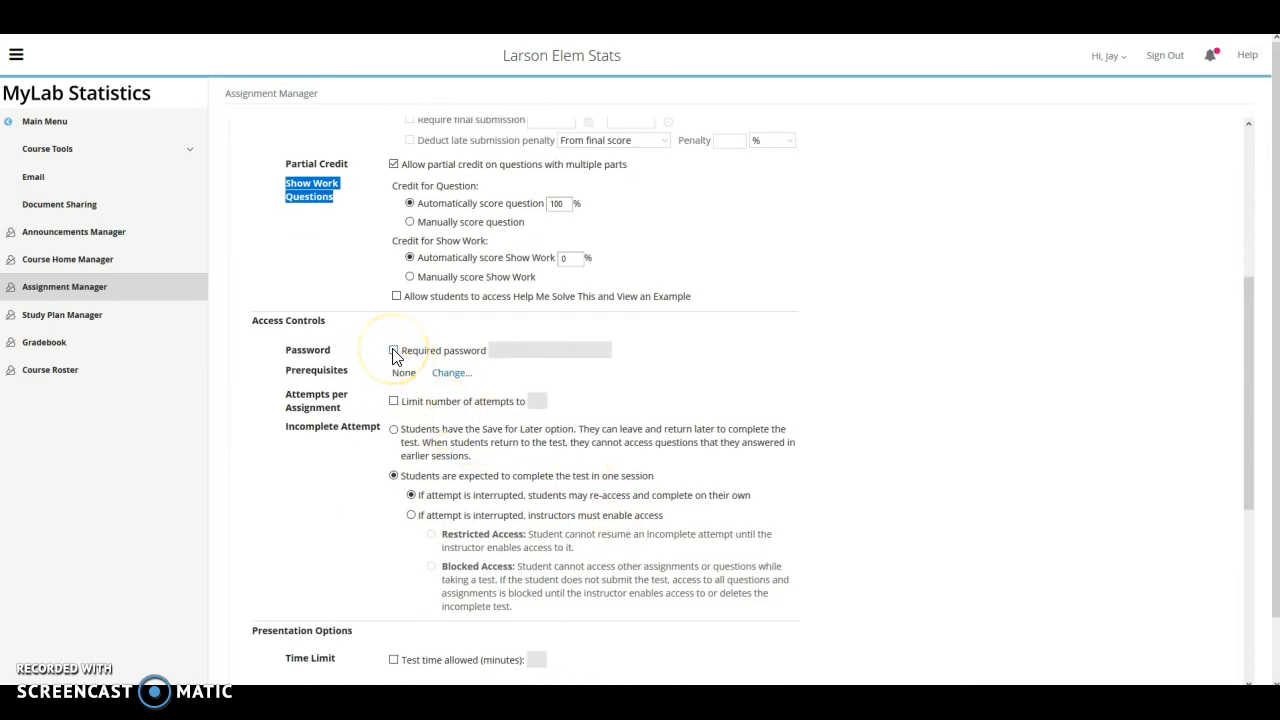
scroll(400, 390, down, 1)
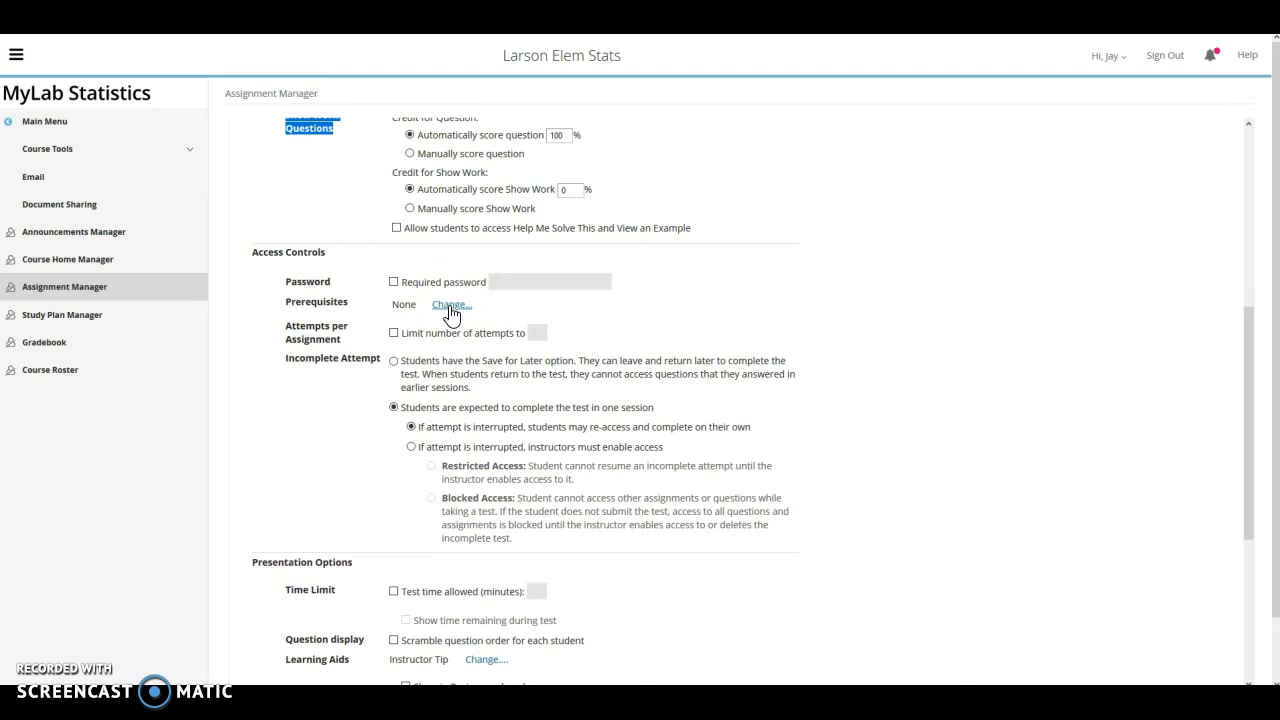
click(394, 334)
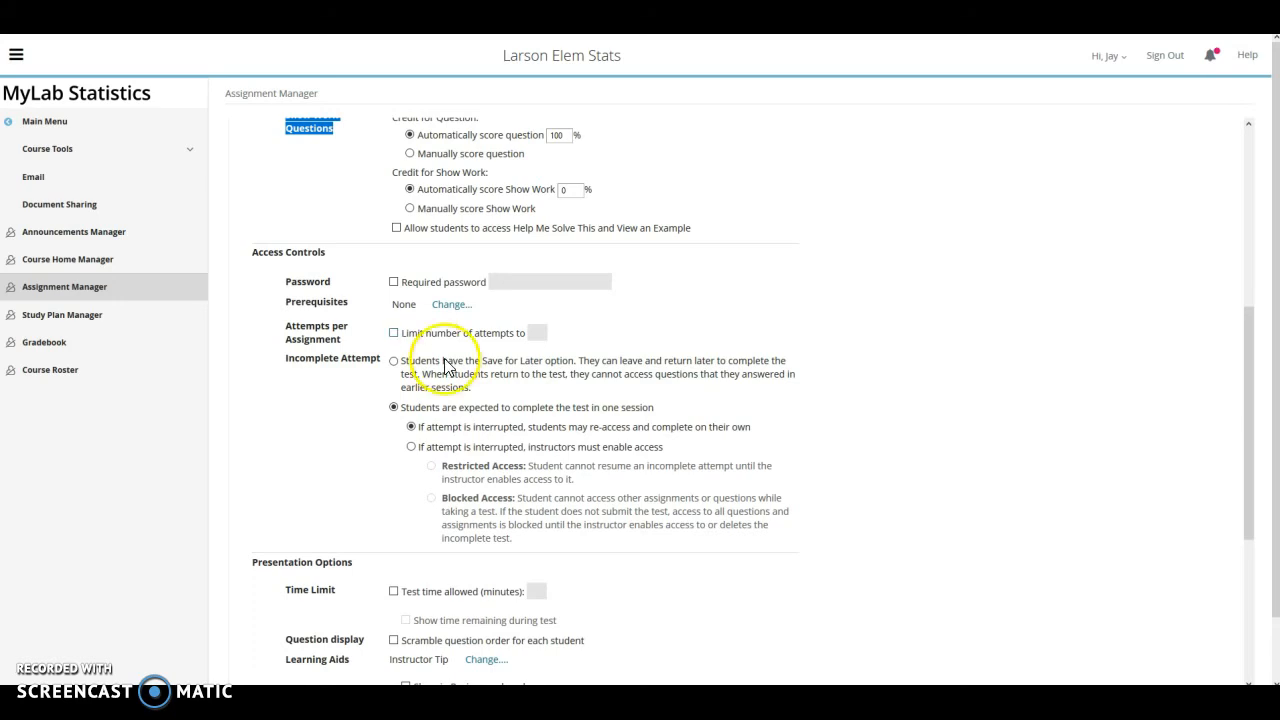
scroll(430, 400, down, 2)
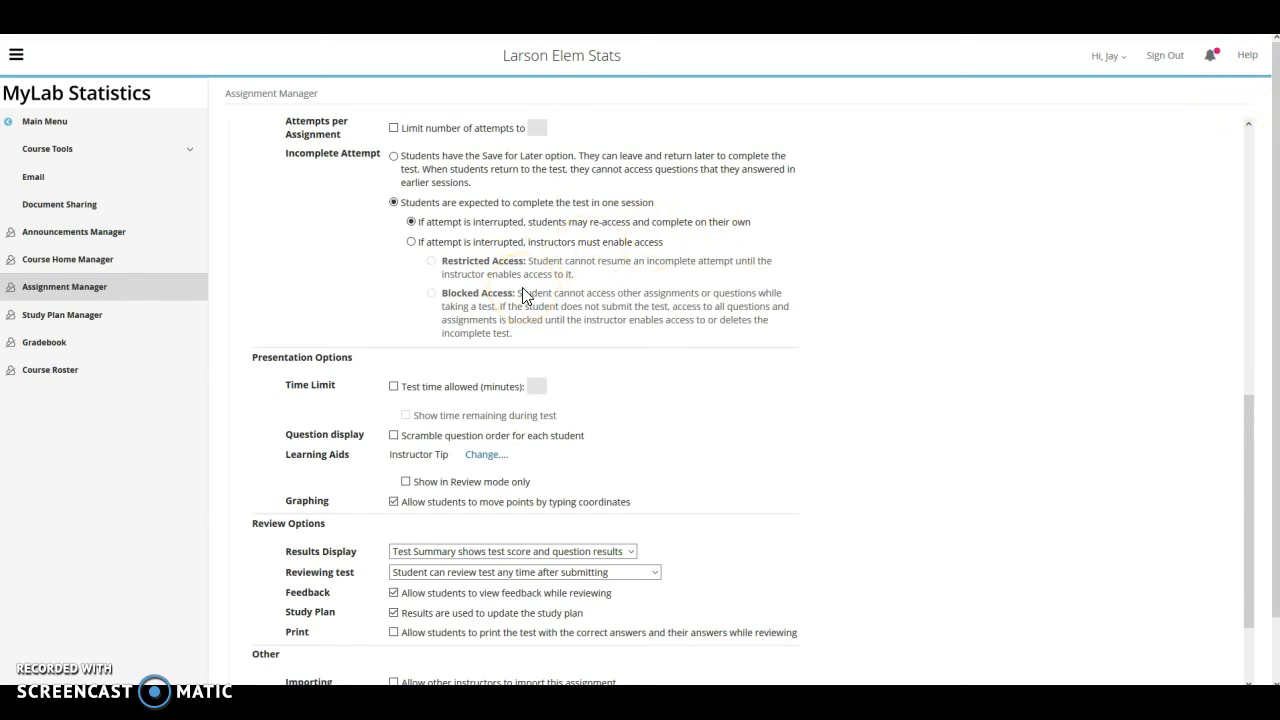
scroll(522, 293, down, 2)
Set a 90-minute time limit and show time remaining during the test
click(394, 318)
click(536, 318)
text(90)
click(583, 336)
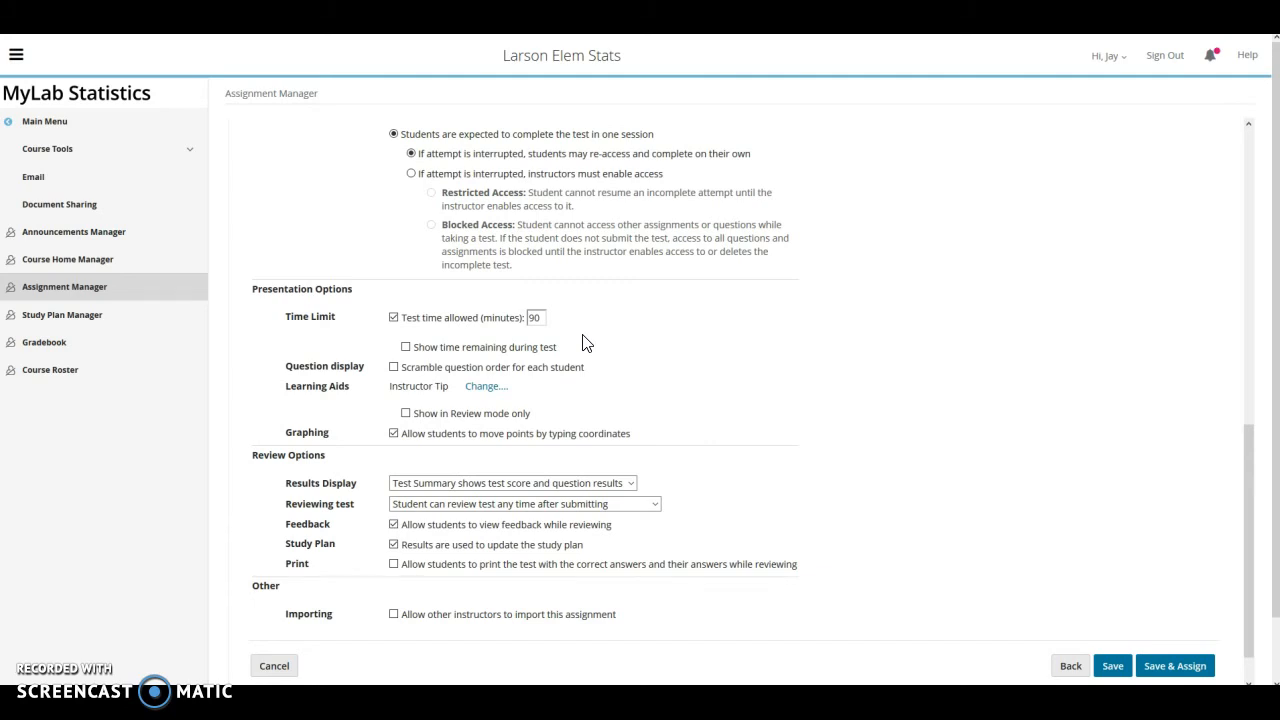
click(406, 348)
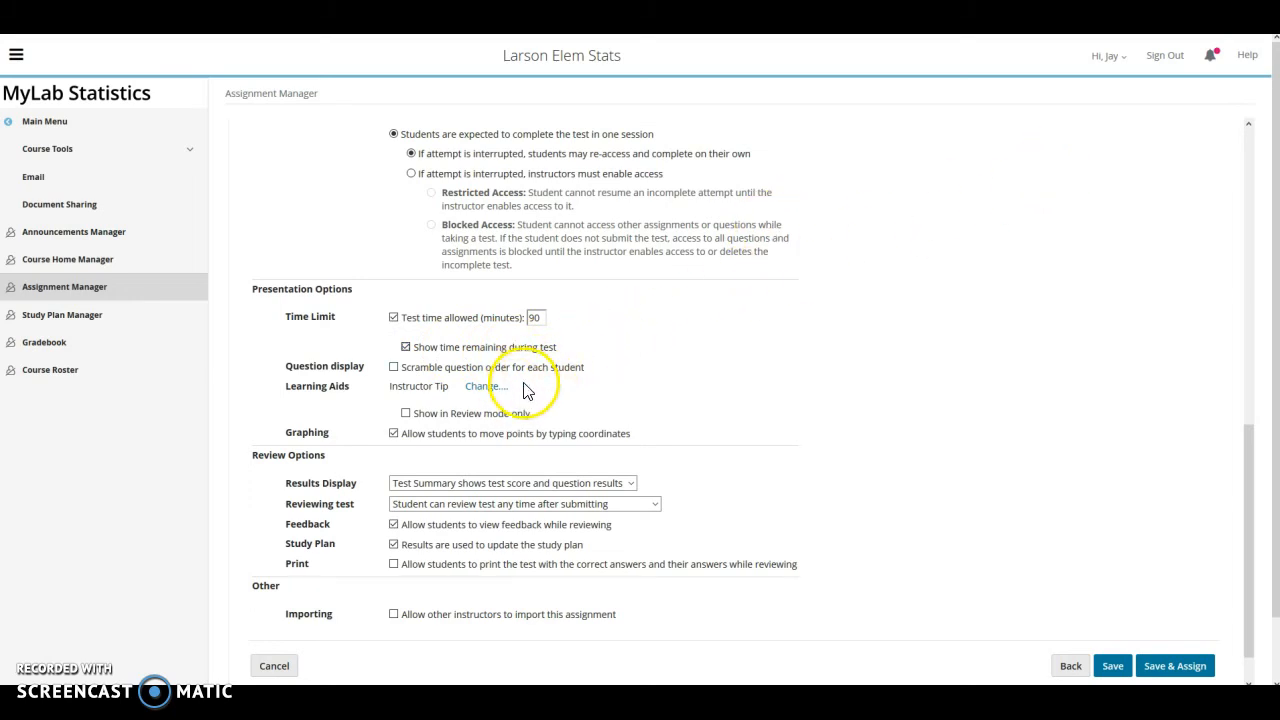
Scramble the question order for each student
scroll(580, 403, down, 1)
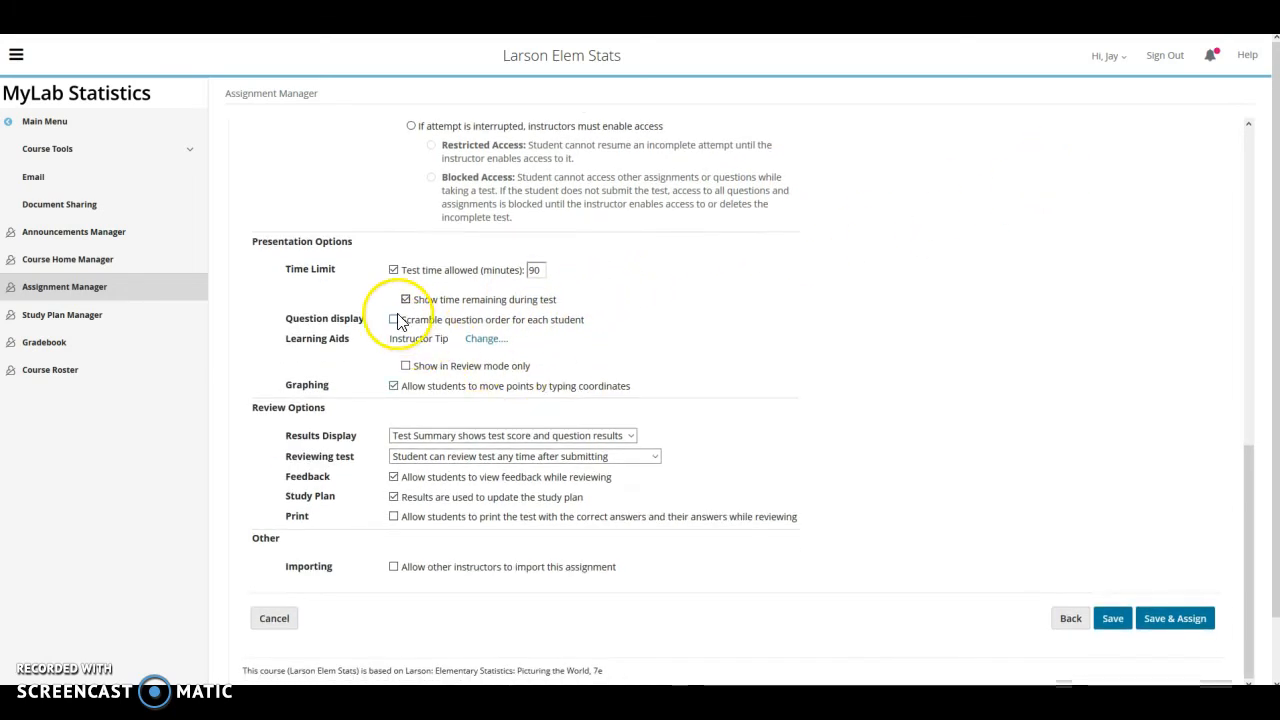
click(394, 320)
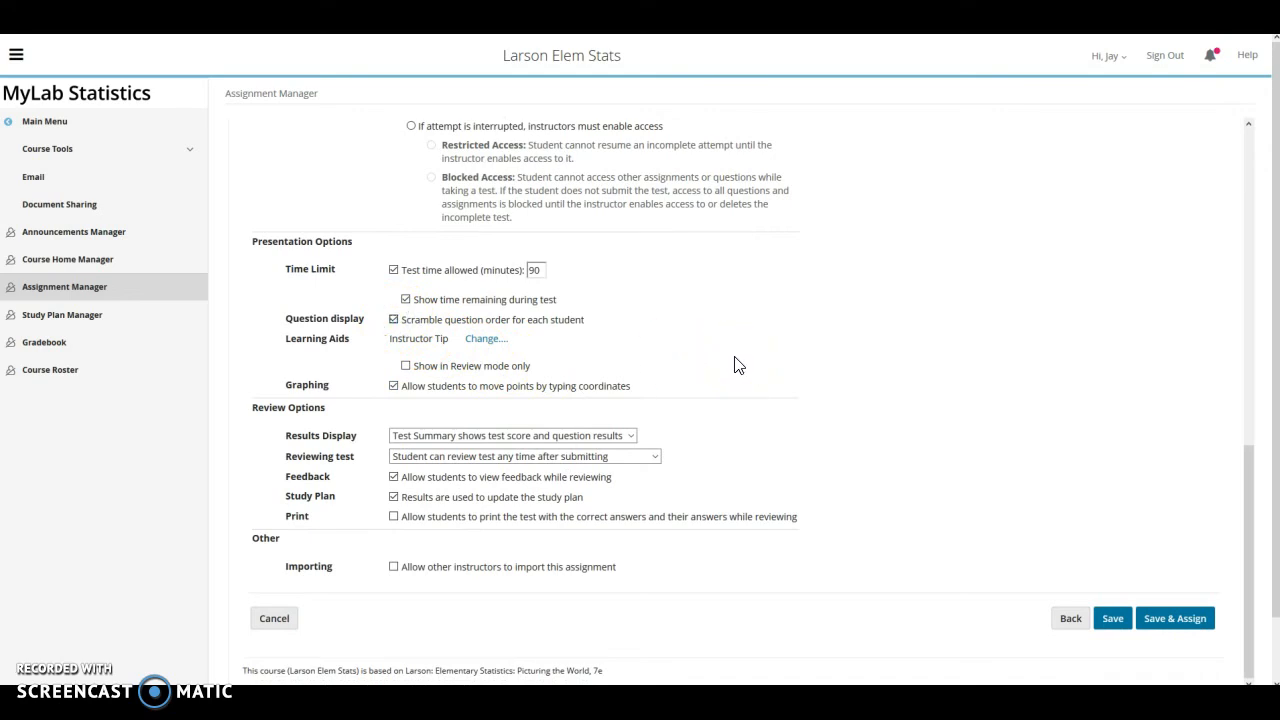
scroll(736, 365, down, 1)
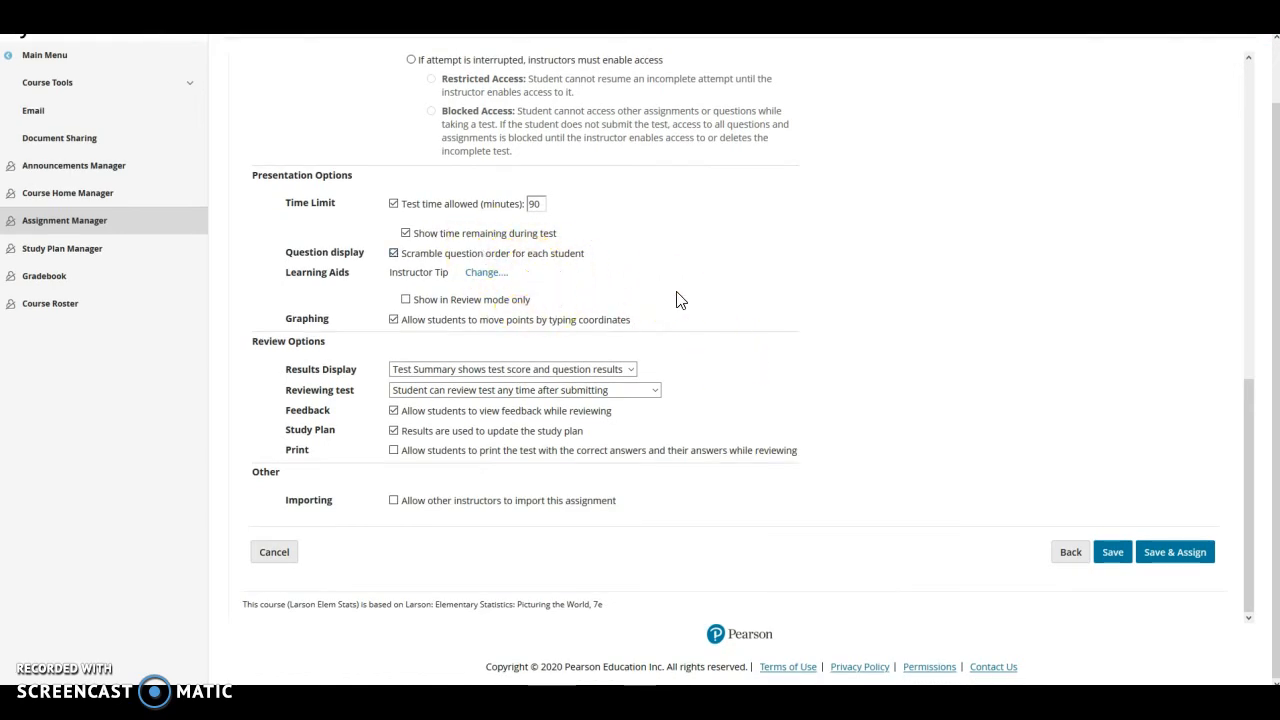
Set Reviewing test to 'Student can review submitted test any time after due date', then Save & Assign
click(716, 300)
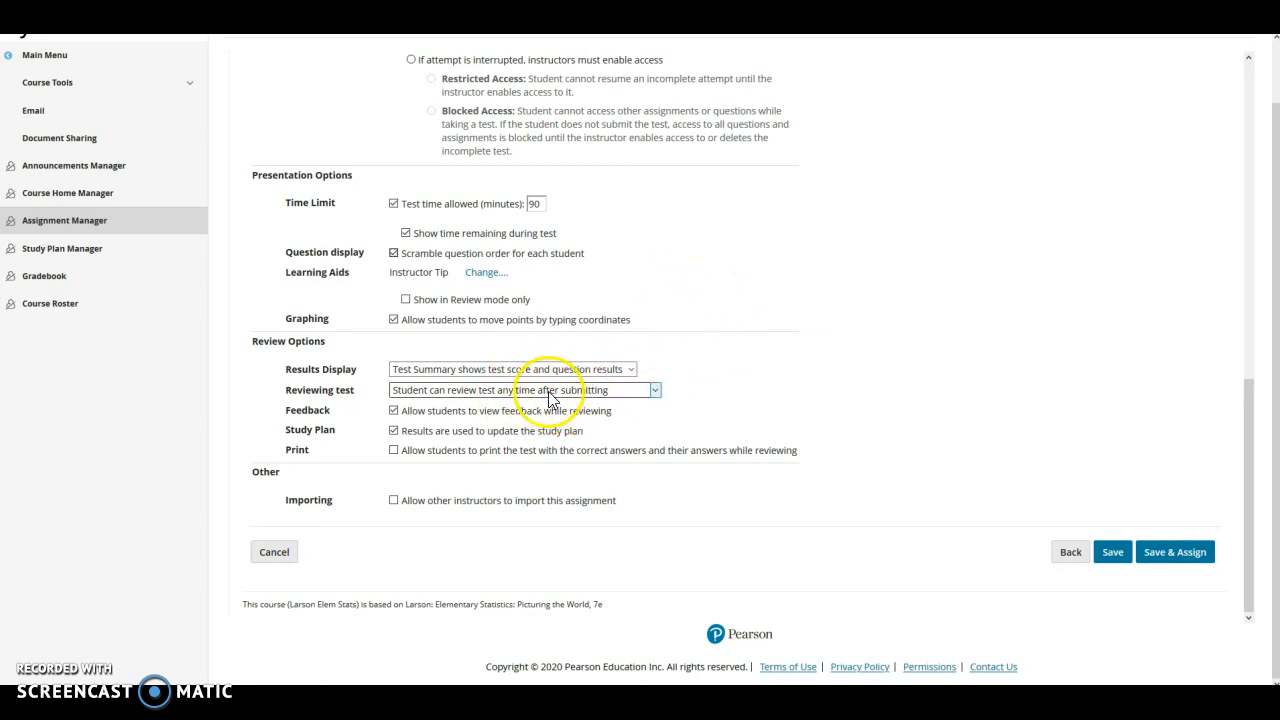
click(655, 393)
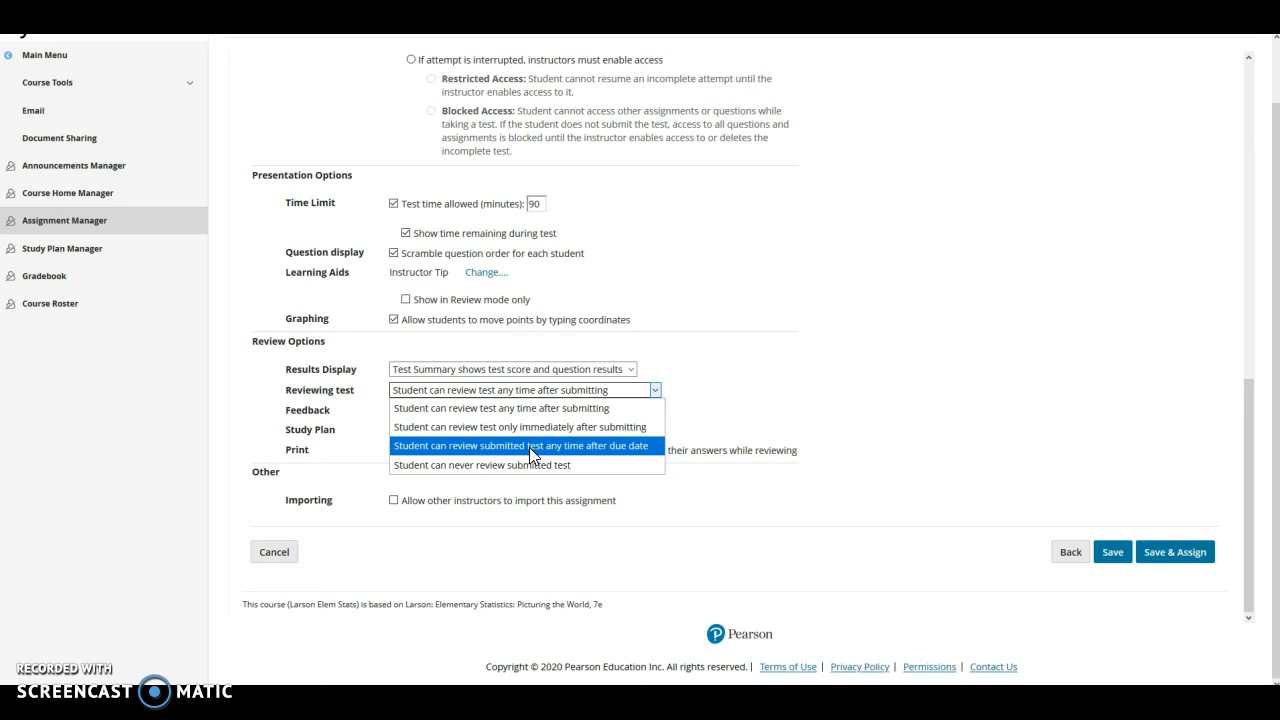
click(617, 453)
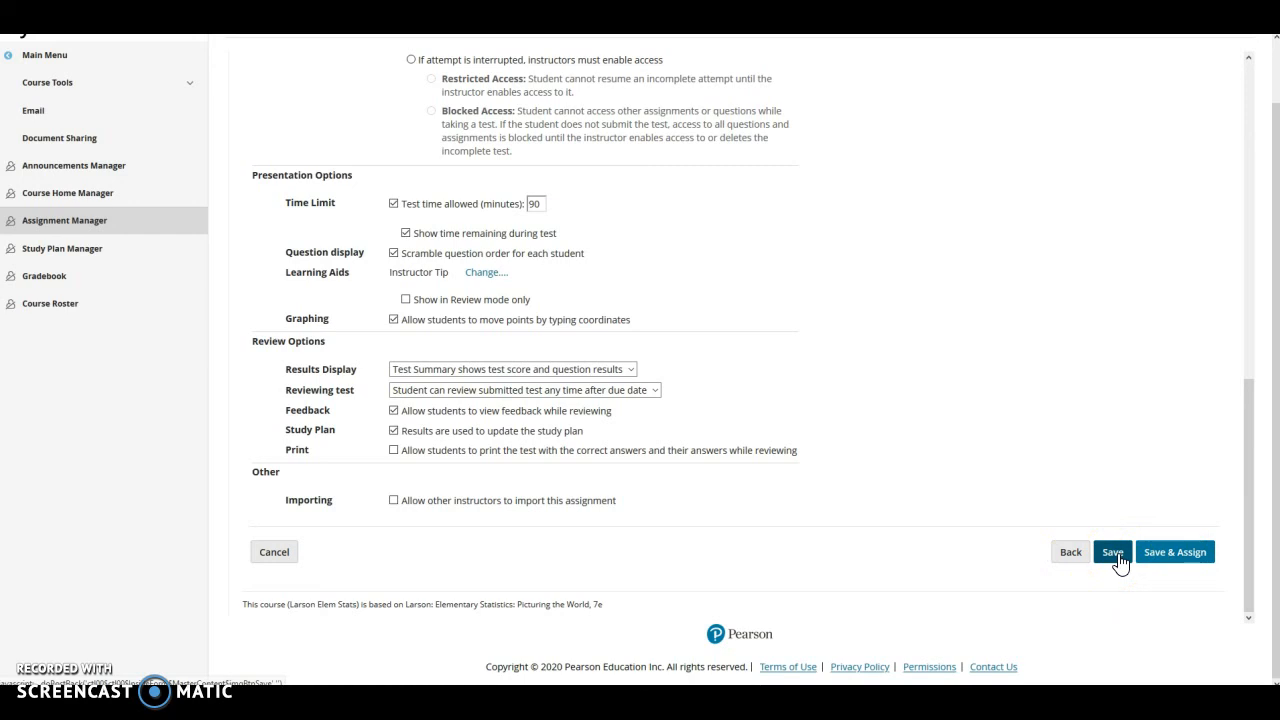
click(1170, 555)
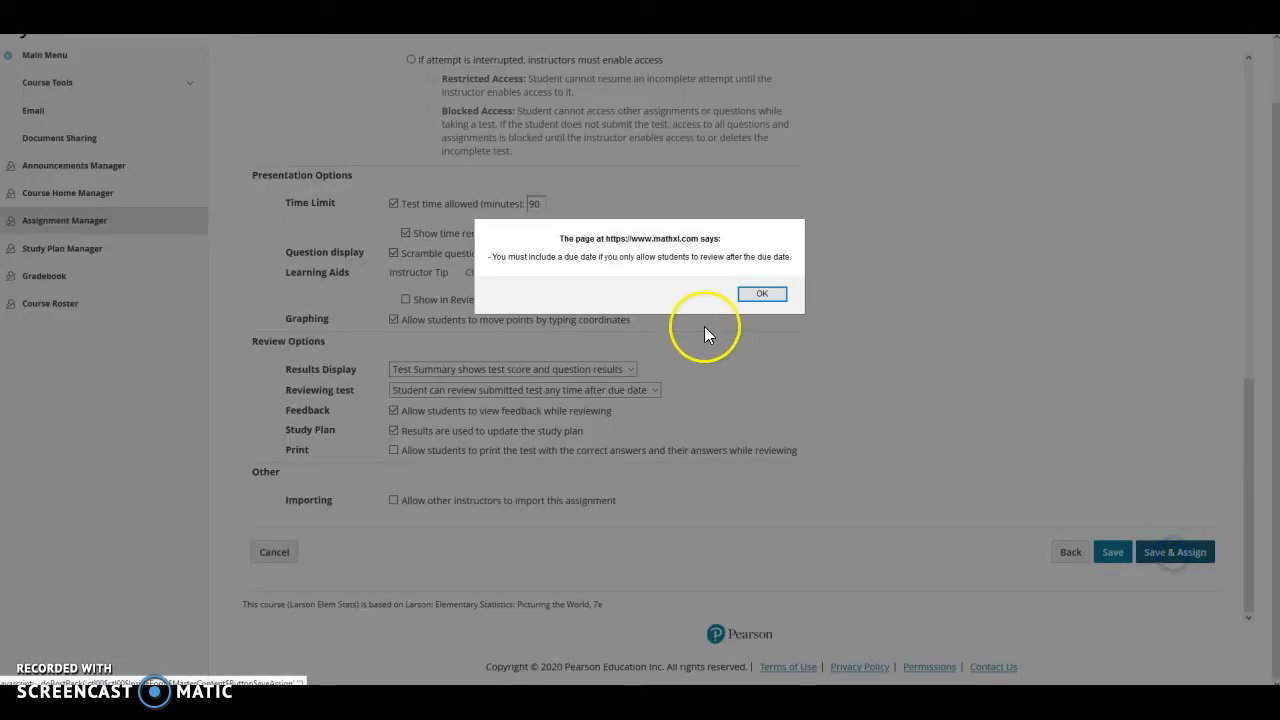
click(760, 294)
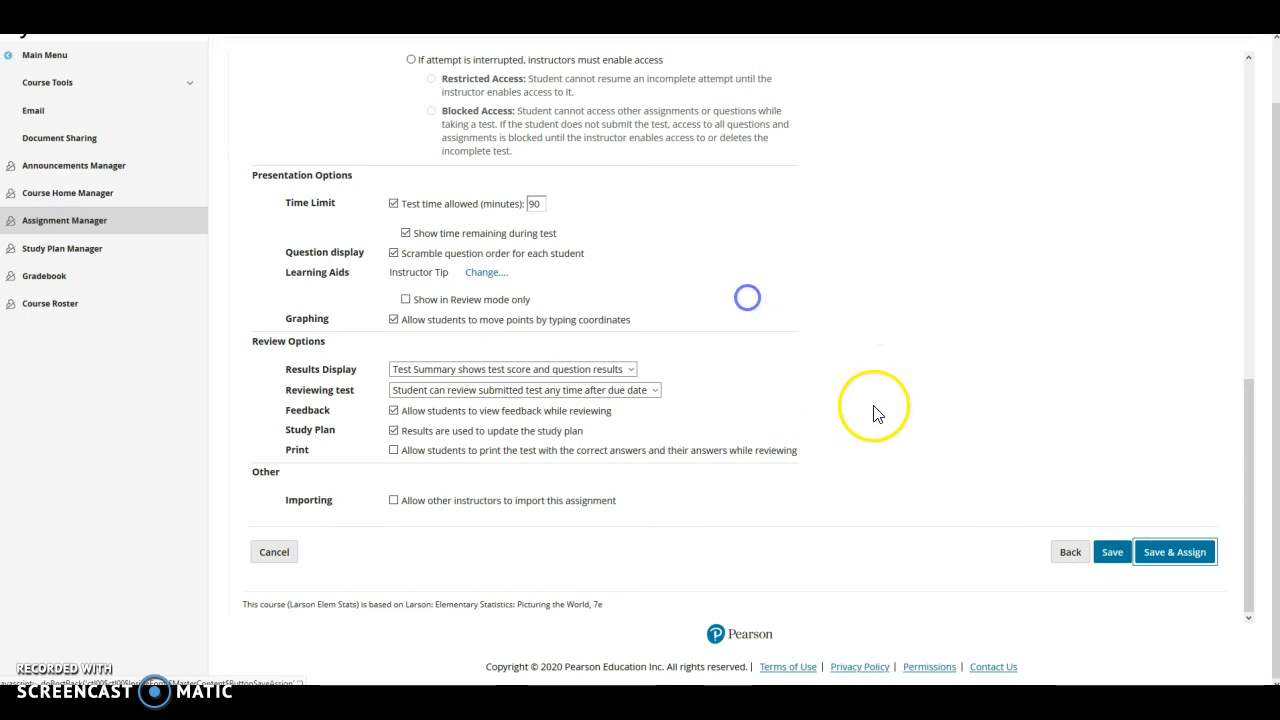